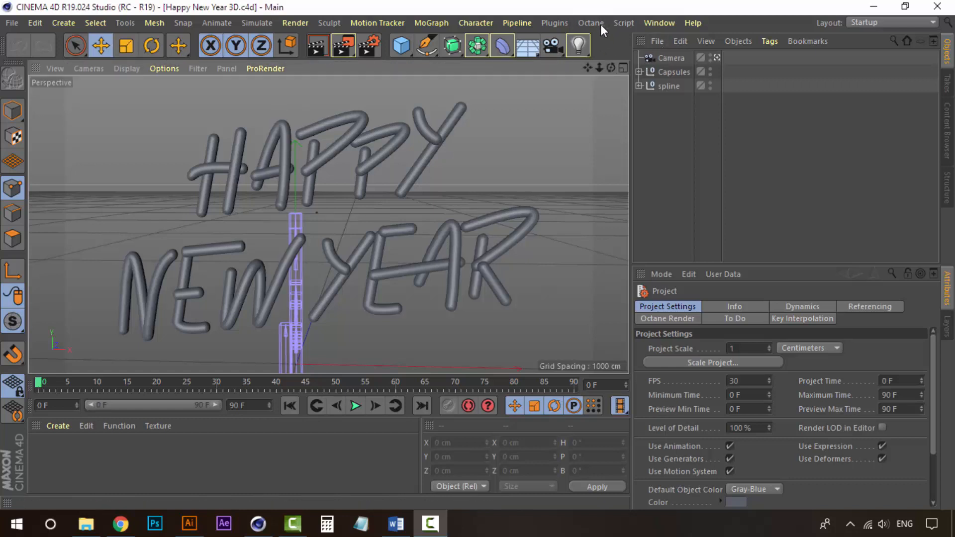
Open the Octane Live Viewer, start a live render of the lettering scene, and minimize the viewer window
left_click(600, 23)
left_click(476, 4)
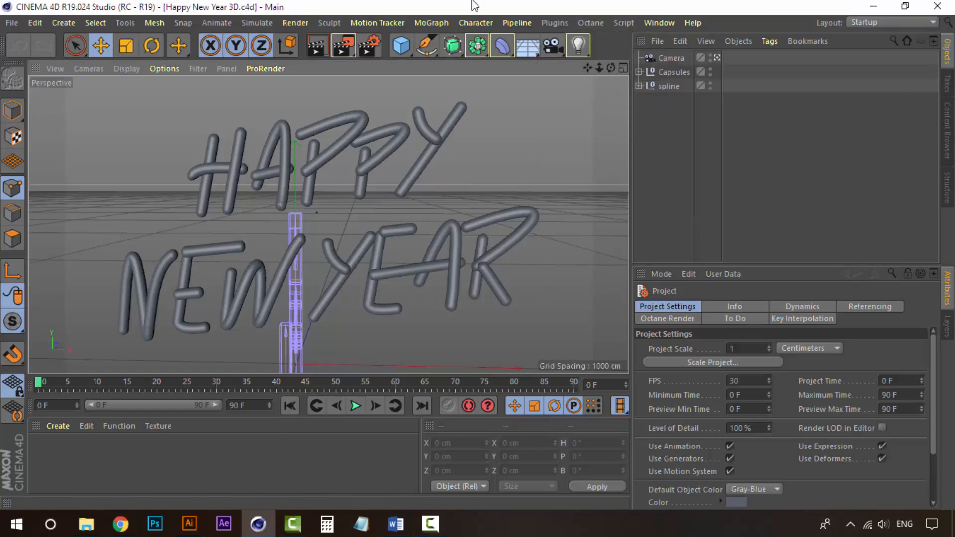
left_click(596, 24)
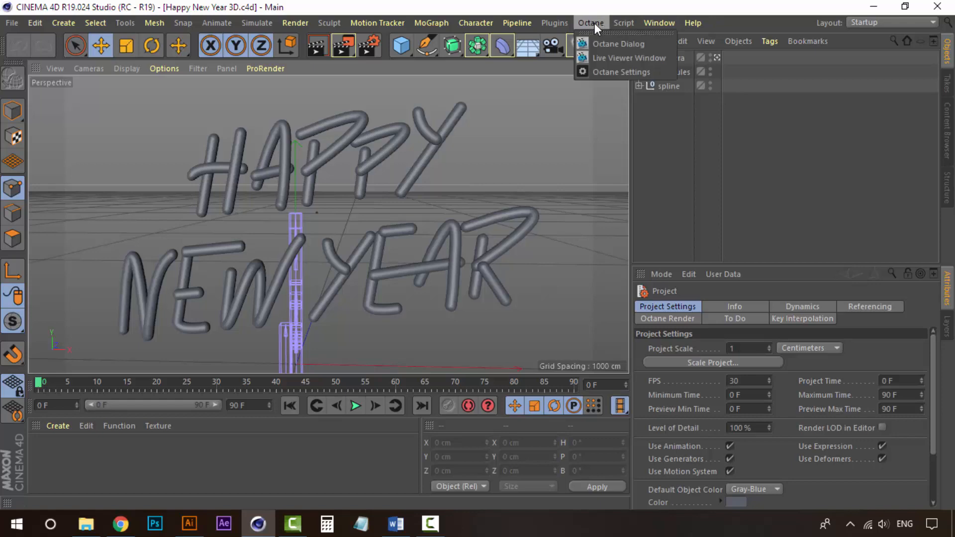
left_click(616, 57)
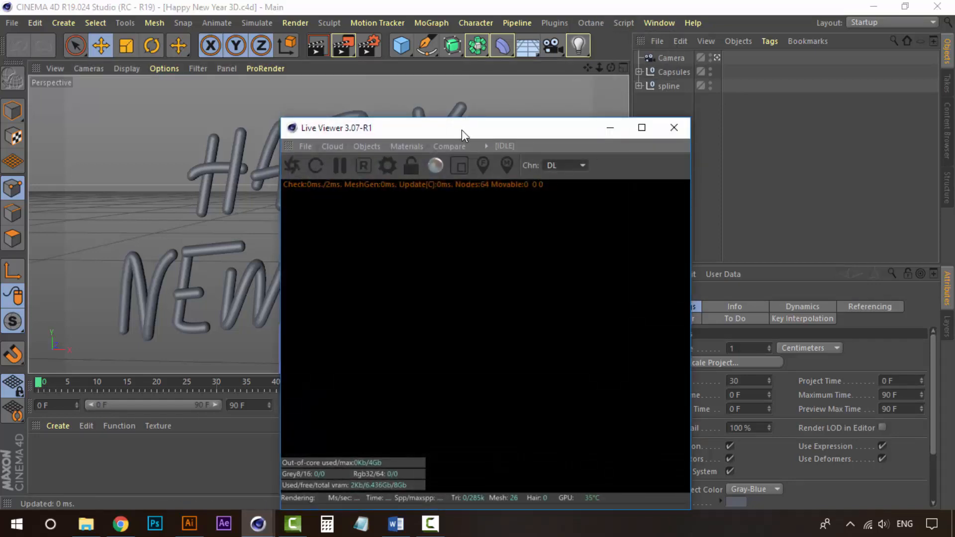
left_click_drag(462, 130, 585, 90)
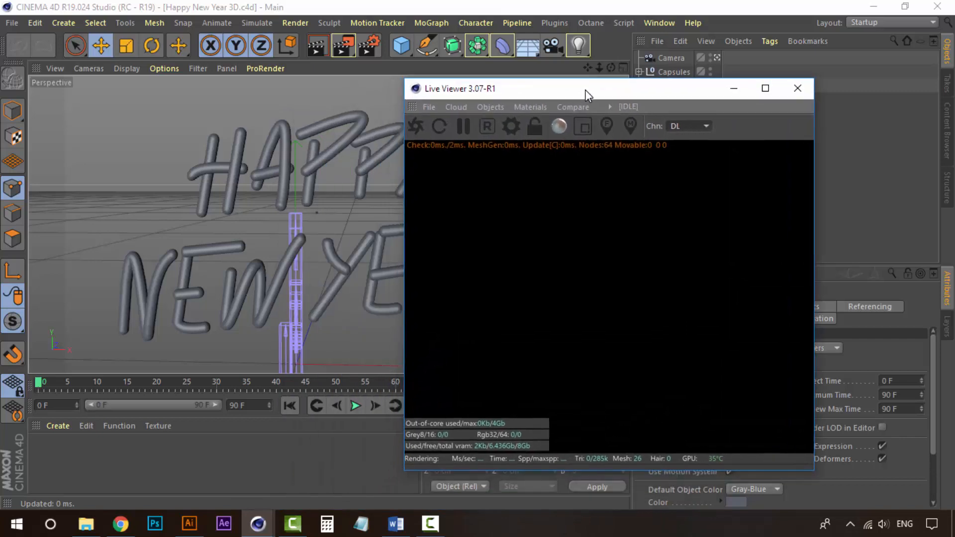
left_click(415, 127)
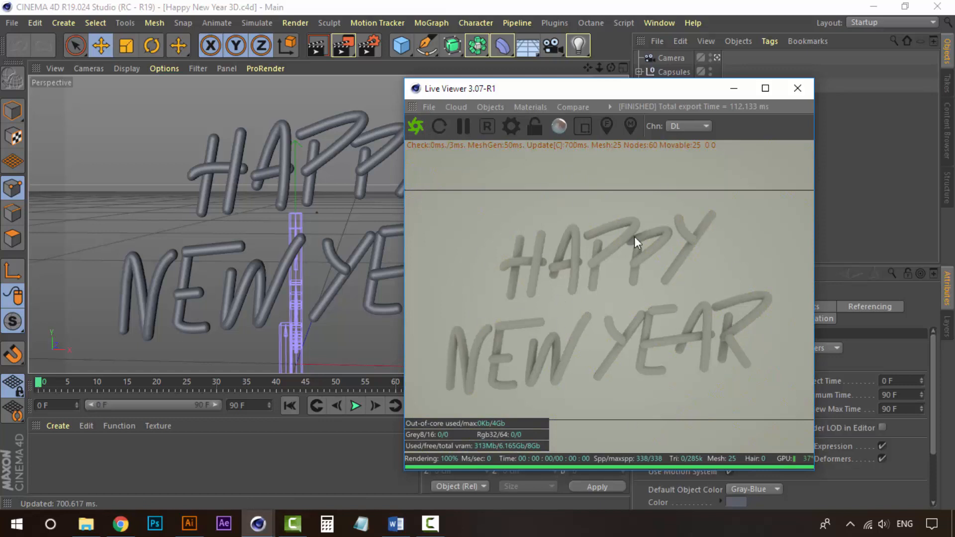
left_click(732, 90)
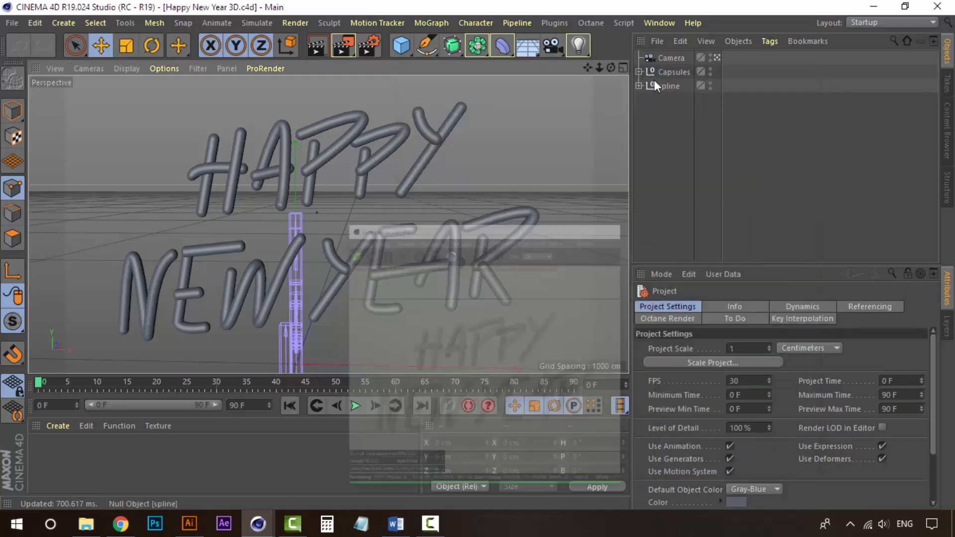
Add a plane primitive to the scene and keep it selected
left_click(404, 46)
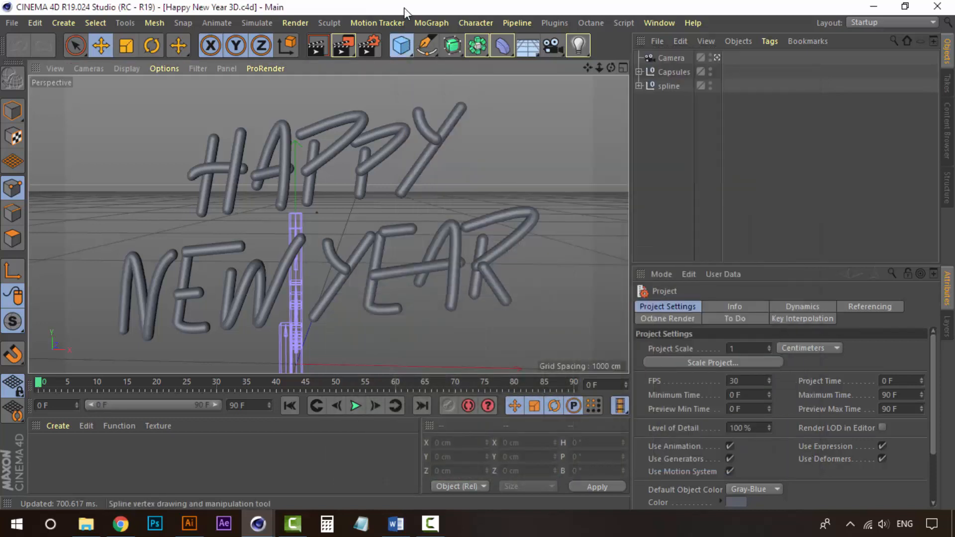
left_click(55, 20)
mouse_move(65, 42)
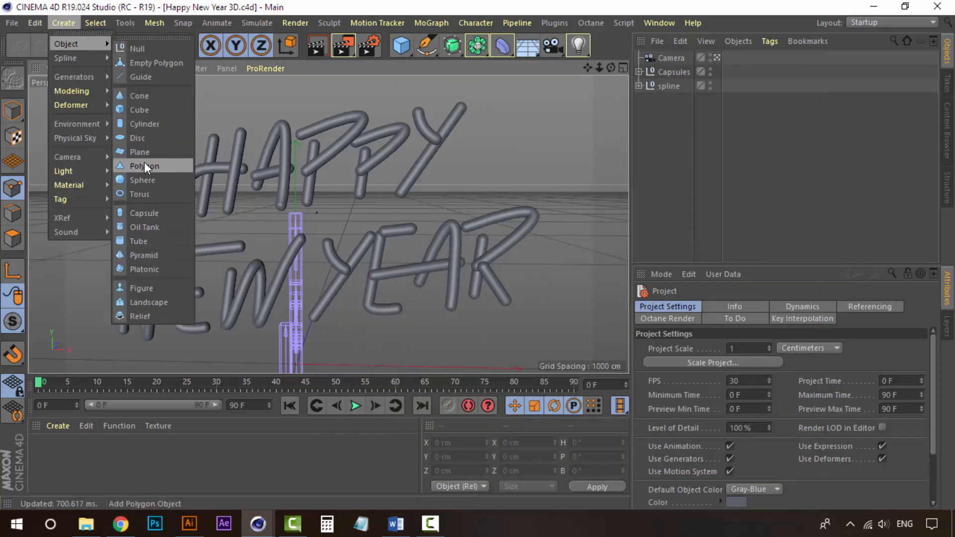
left_click(623, 39)
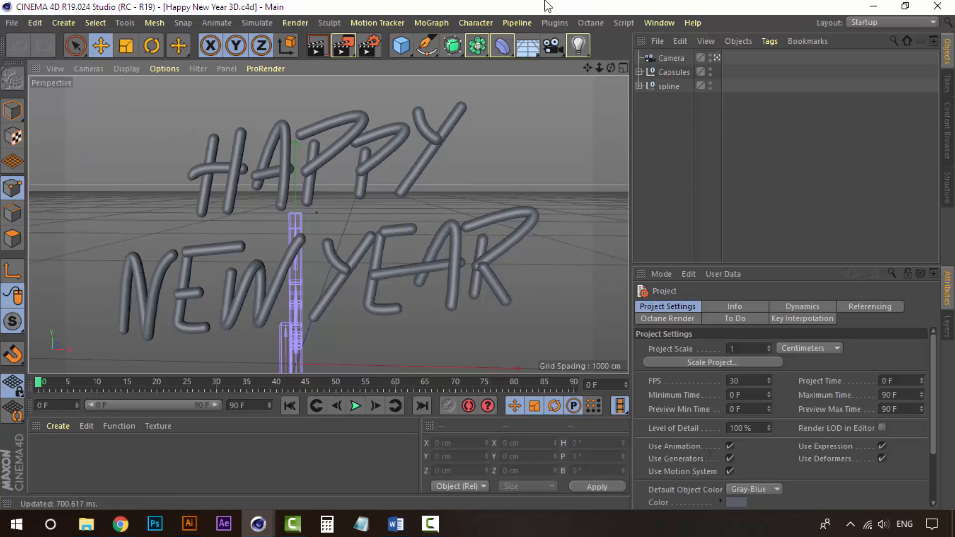
left_click(401, 44)
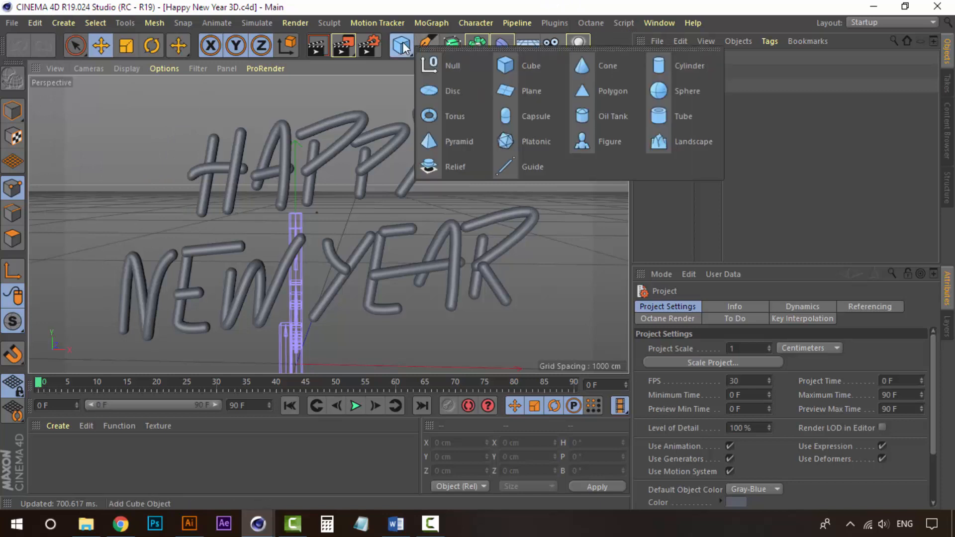
left_click(532, 91)
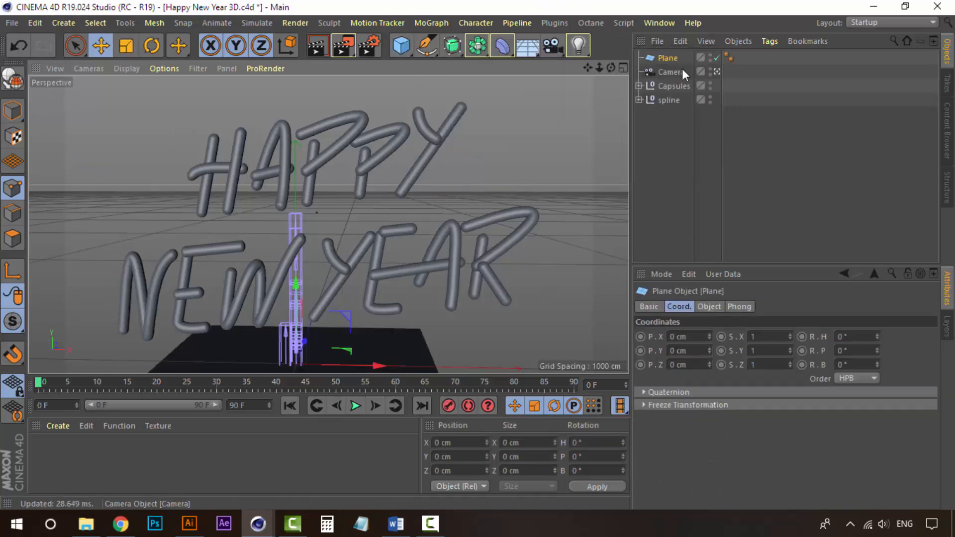
left_click(679, 176)
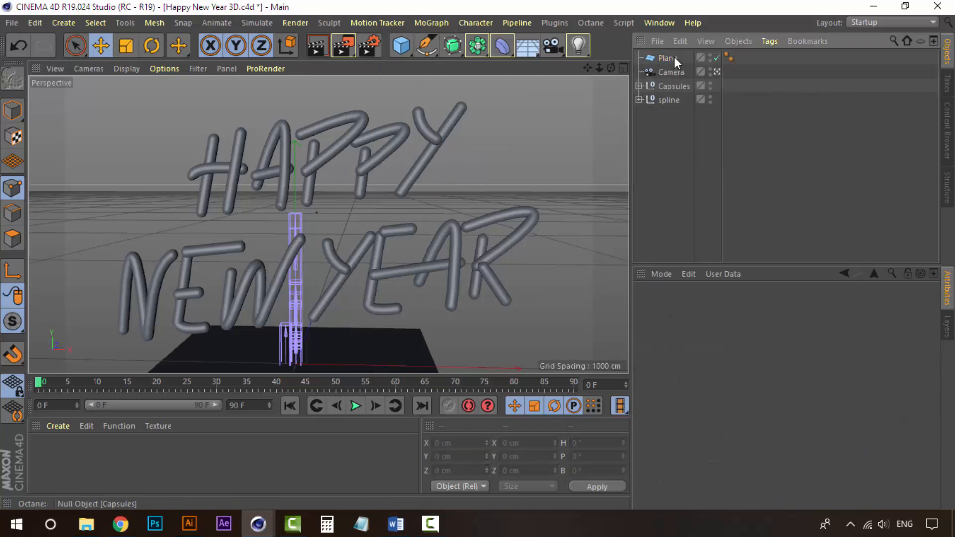
left_click(673, 59)
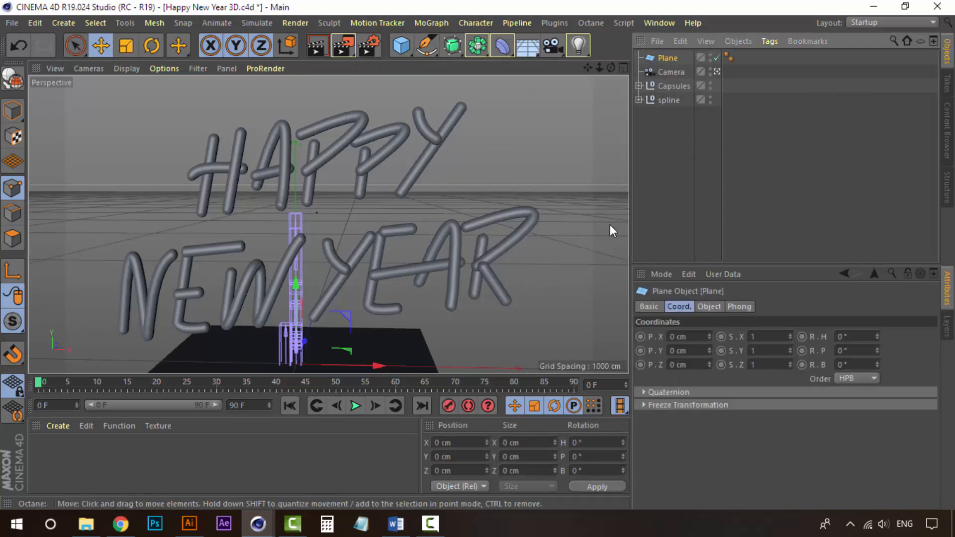
Leave the scene camera and enlarge the plane in Model mode to about 1434 cm wide and 871 cm deep
left_click(717, 72)
scroll(327, 276, "down", 4)
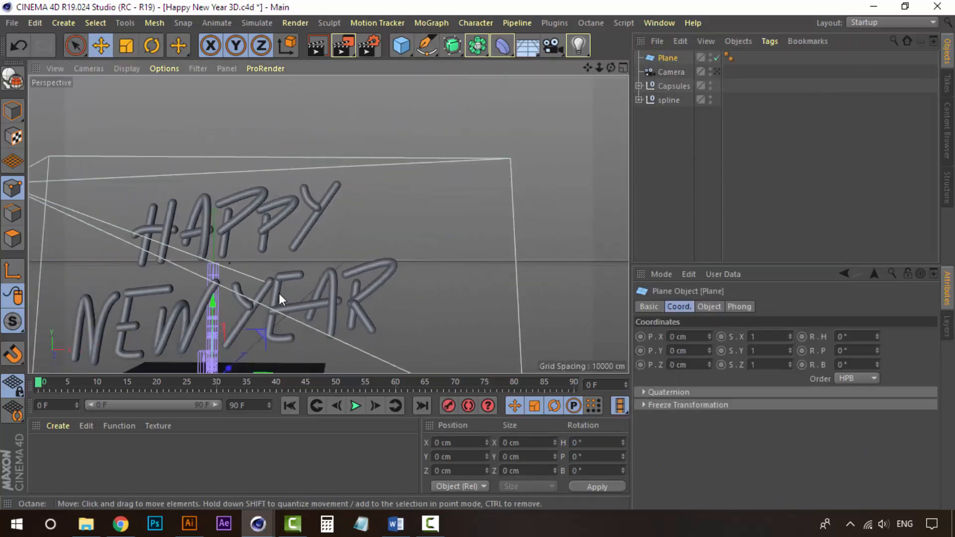
left_click_drag(279, 292, 319, 231, "alt")
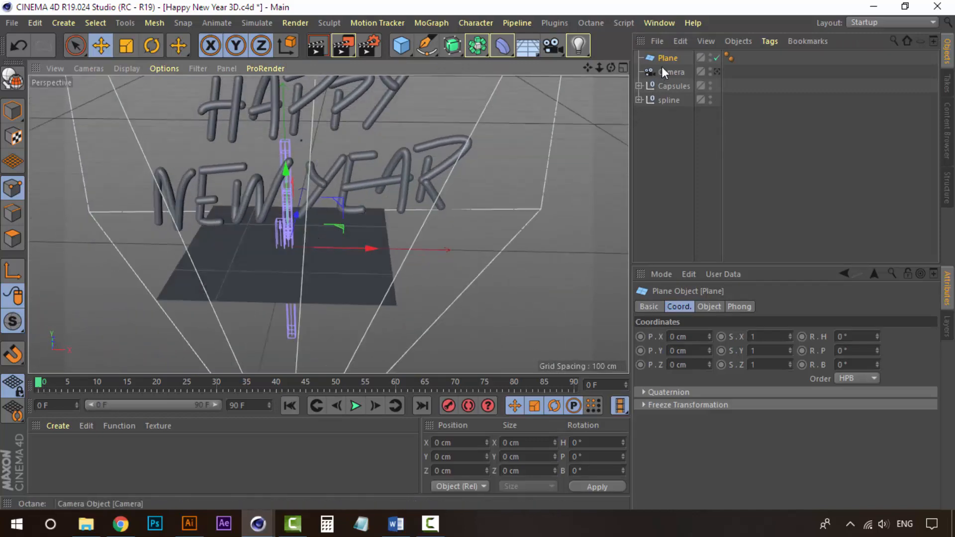
left_click(20, 116)
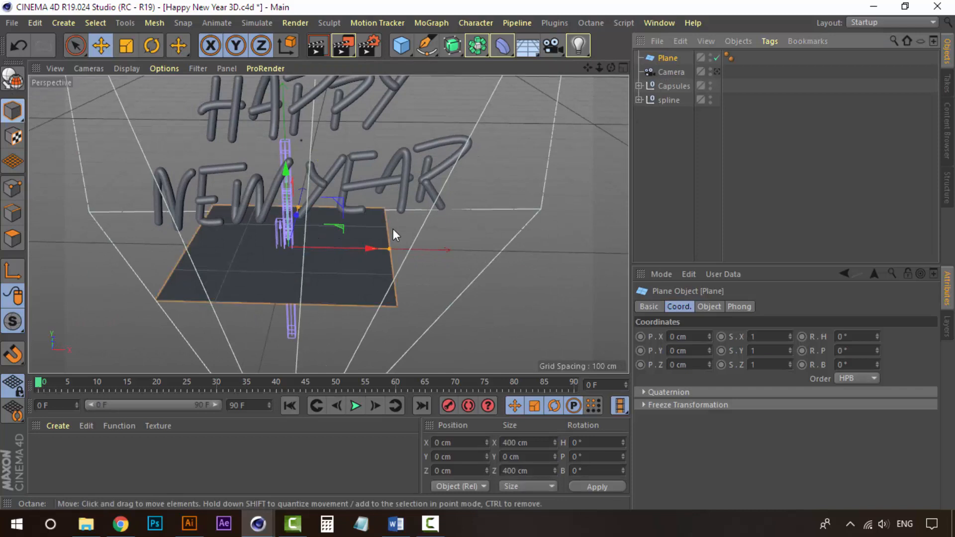
left_click_drag(392, 251, 555, 235)
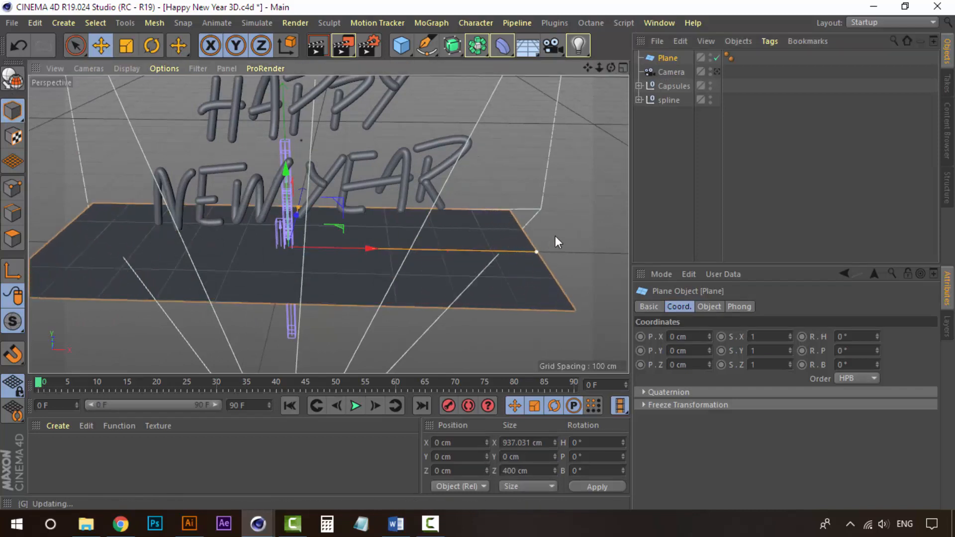
mouse_move(305, 154)
left_mouse_down()
mouse_move(310, 119)
mouse_move(307, 172)
left_mouse_up()
left_click_drag(378, 251, 656, 244)
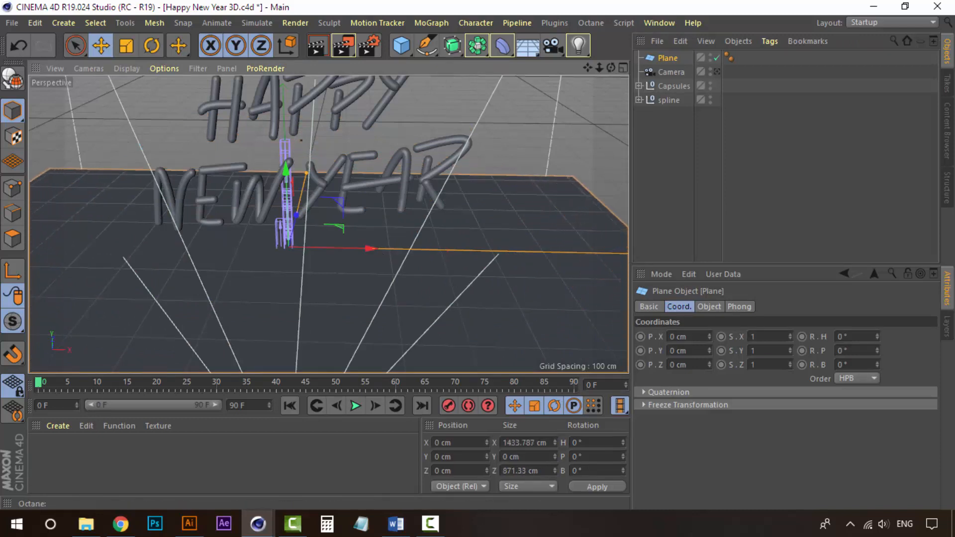
Set the plane's orientation to +Z so it stands upright facing the camera
left_click(693, 257)
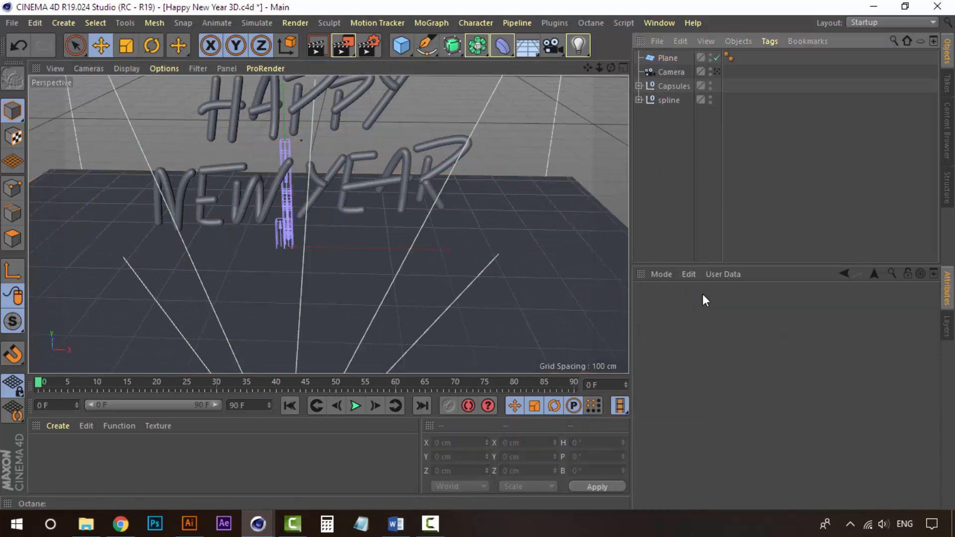
left_click(669, 61)
left_click(707, 306)
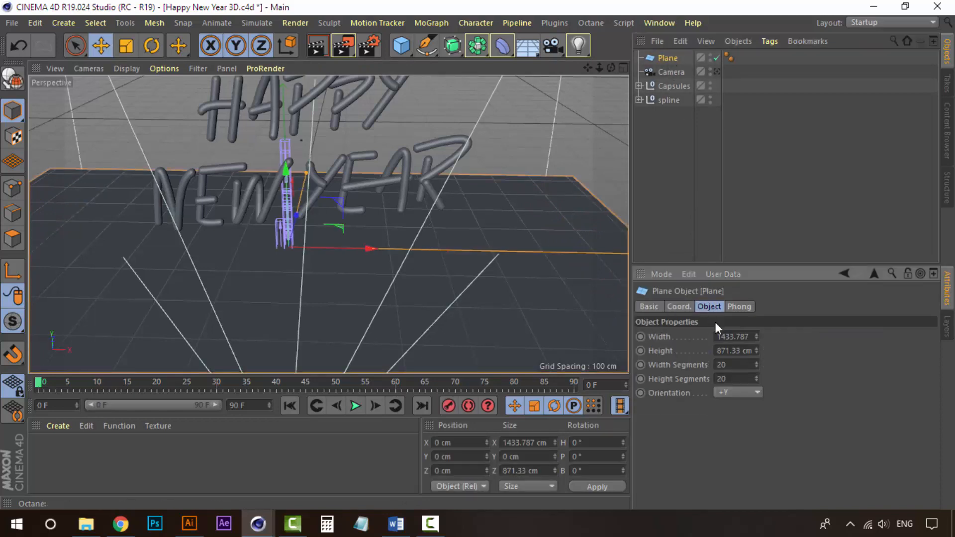
left_click(748, 392)
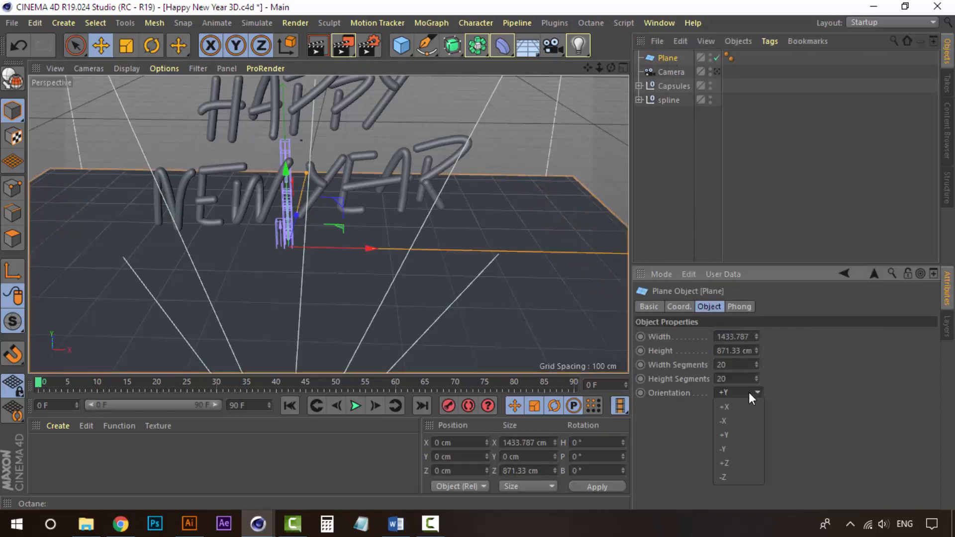
left_click(741, 412)
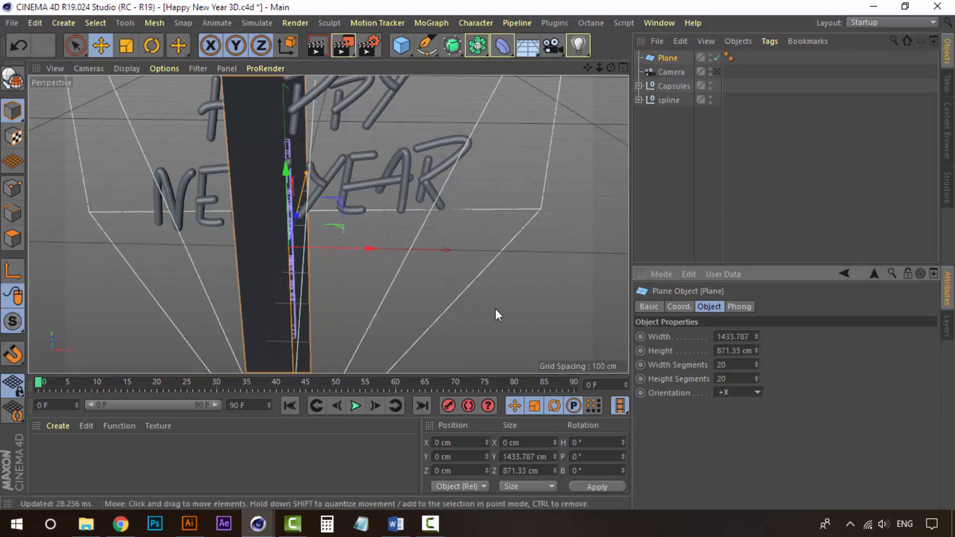
left_click(760, 394)
left_click(747, 461)
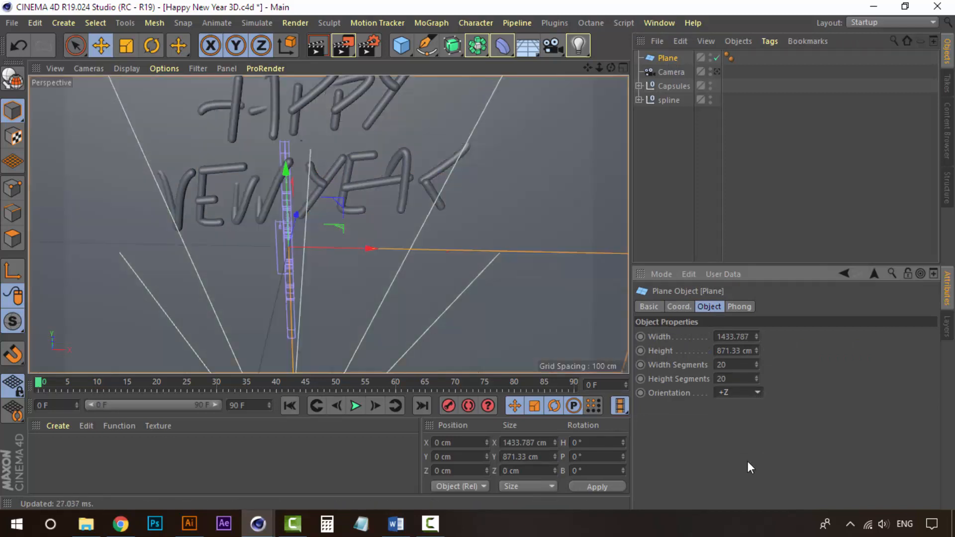
Move the plane back along the Z axis behind the lettering, to about 1729 cm
scroll(397, 219, "down", 5)
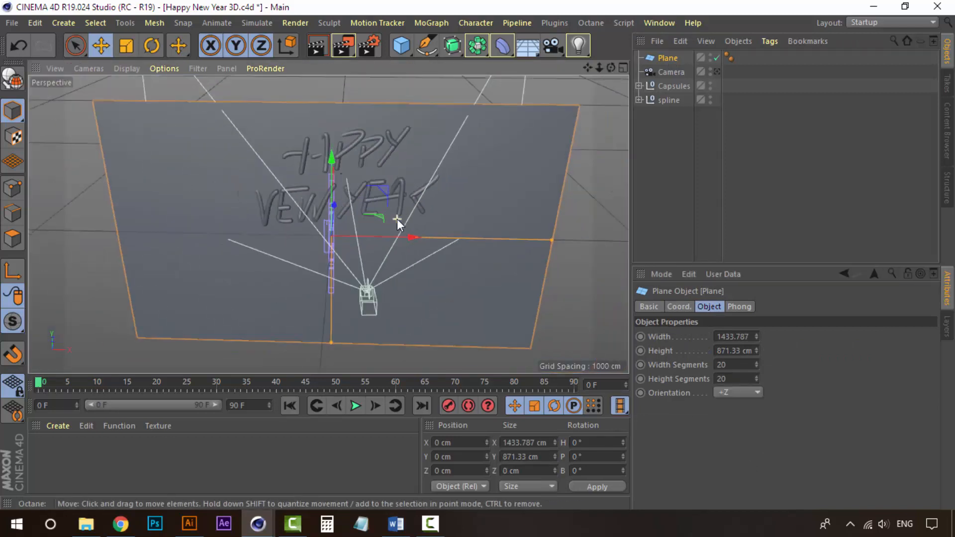
left_click_drag(425, 202, 373, 180, "alt")
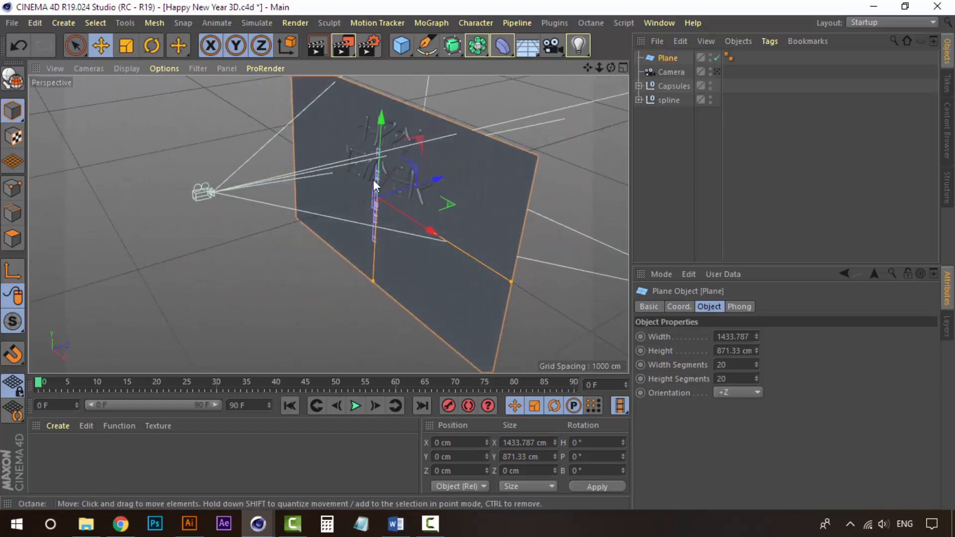
left_click_drag(416, 219, 583, 116, "alt")
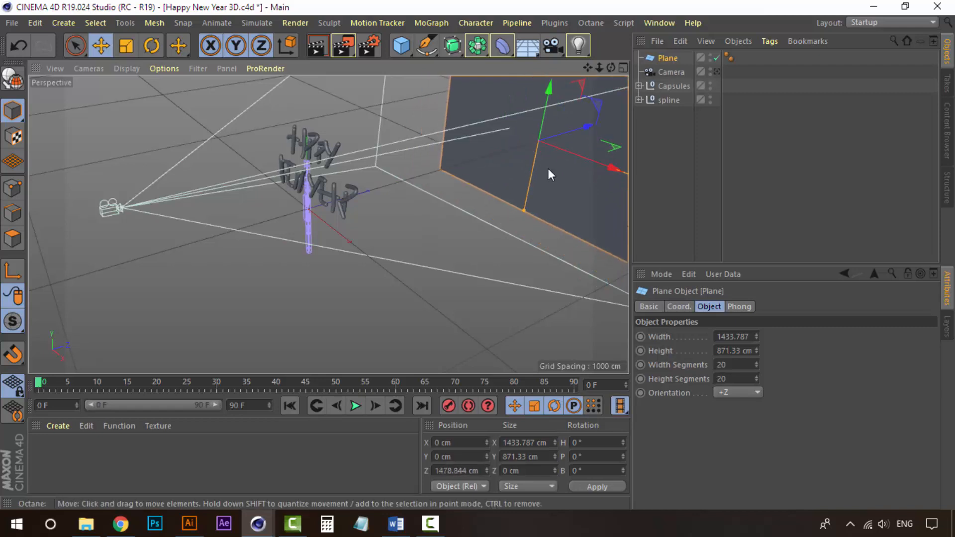
left_click_drag(548, 168, 434, 231, "alt")
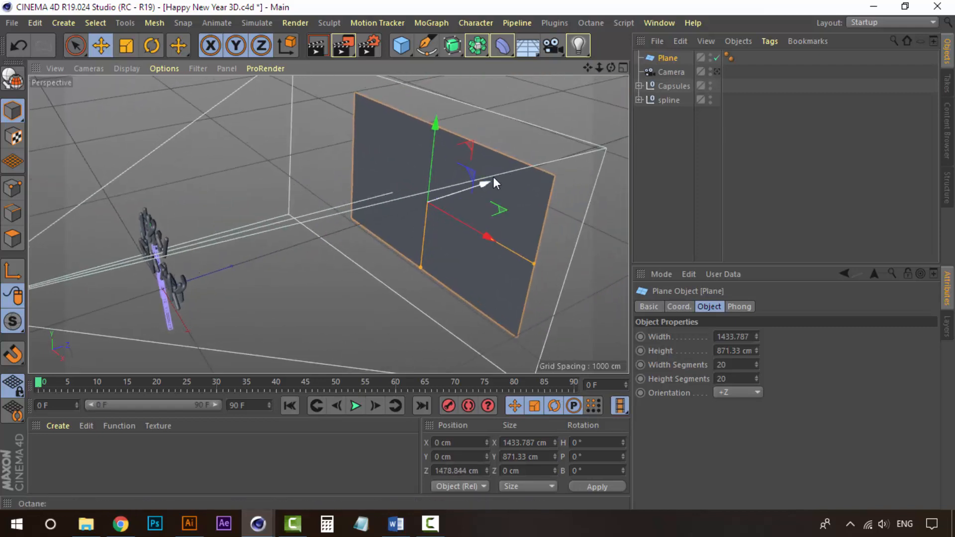
left_click_drag(493, 177, 547, 163)
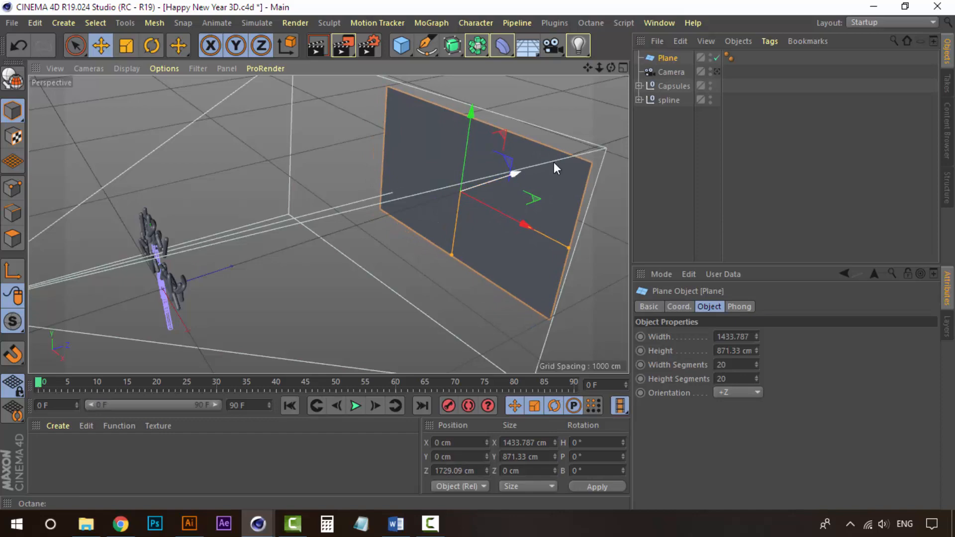
Look through the scene camera again and enlarge the plane to about 3531 by 2099 cm to fill the frame
left_click(716, 71)
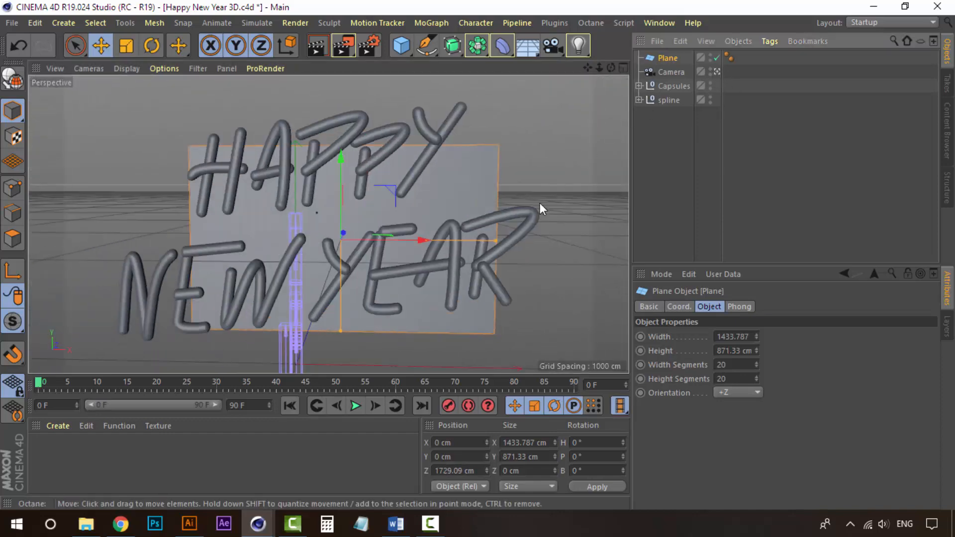
left_click_drag(496, 240, 721, 239)
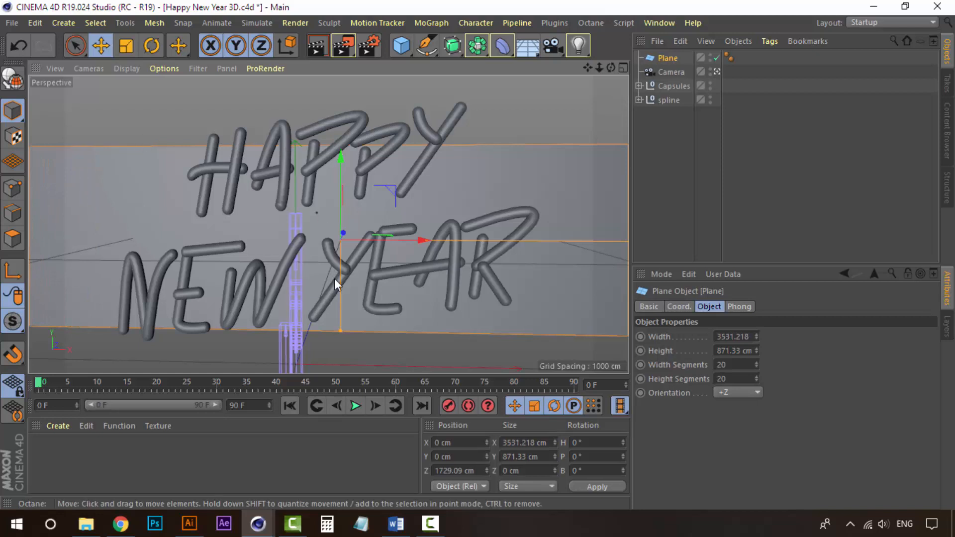
left_click_drag(340, 330, 342, 372)
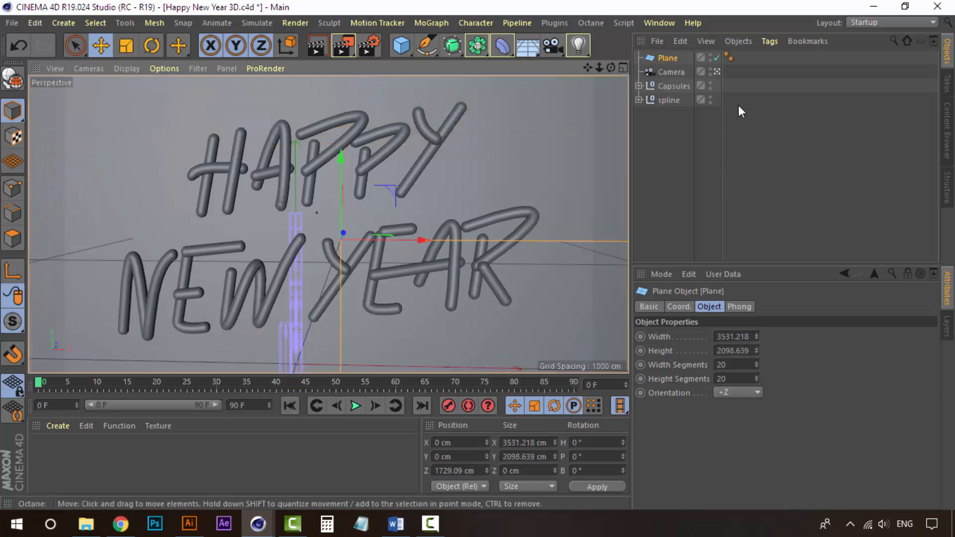
Rename the plane Background and move it below the spline group in the object hierarchy
left_click(681, 140)
left_click(673, 59)
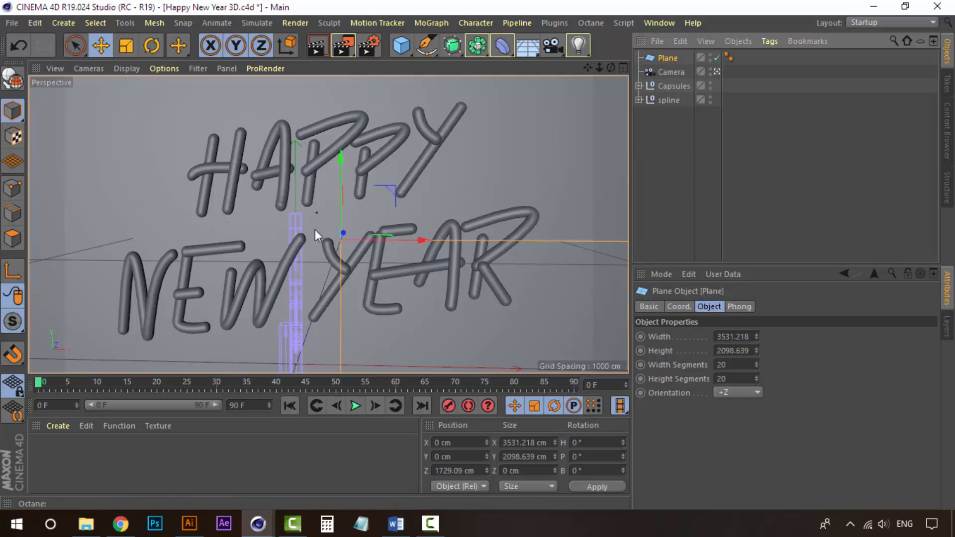
left_click(668, 125)
double_click(670, 59)
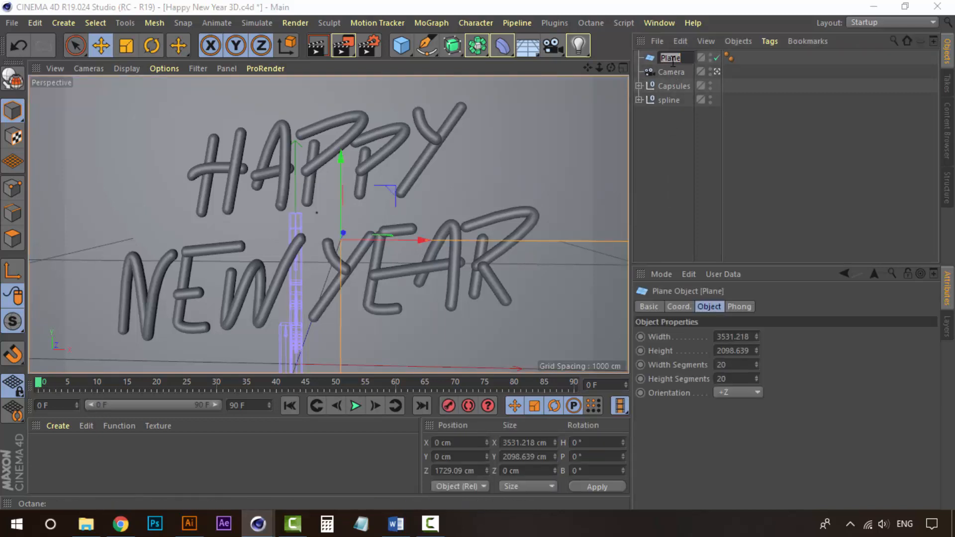
type("Background")
key("Return")
left_click_drag(672, 61, 676, 120)
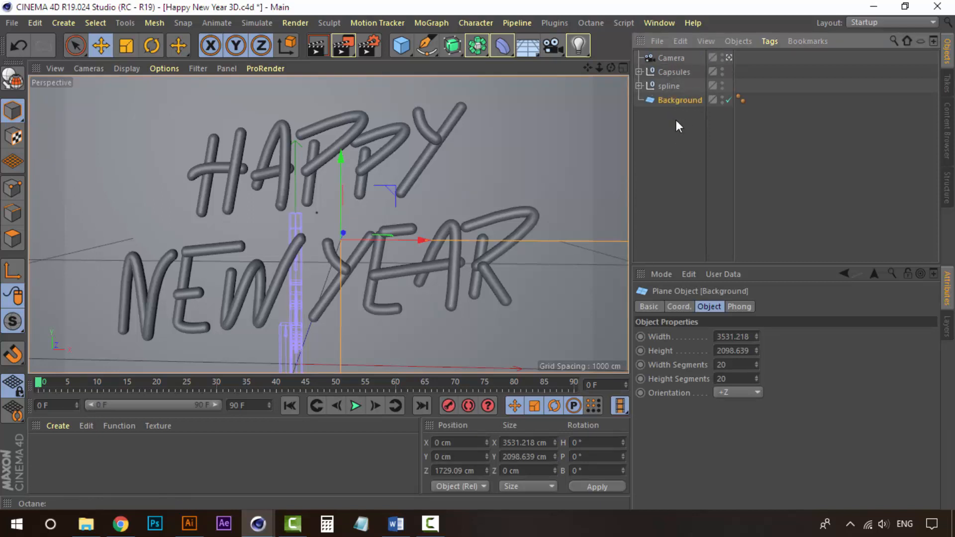
left_click(683, 130)
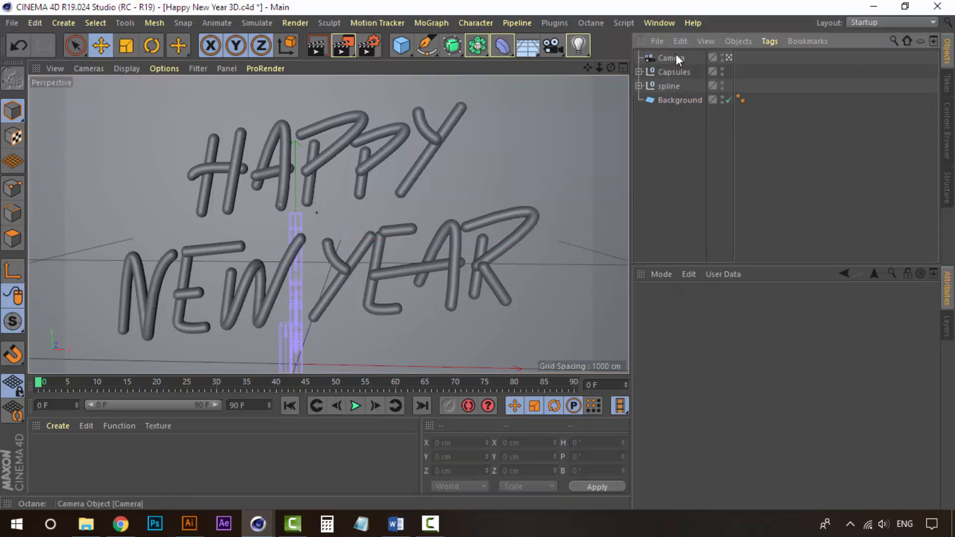
left_click(670, 103)
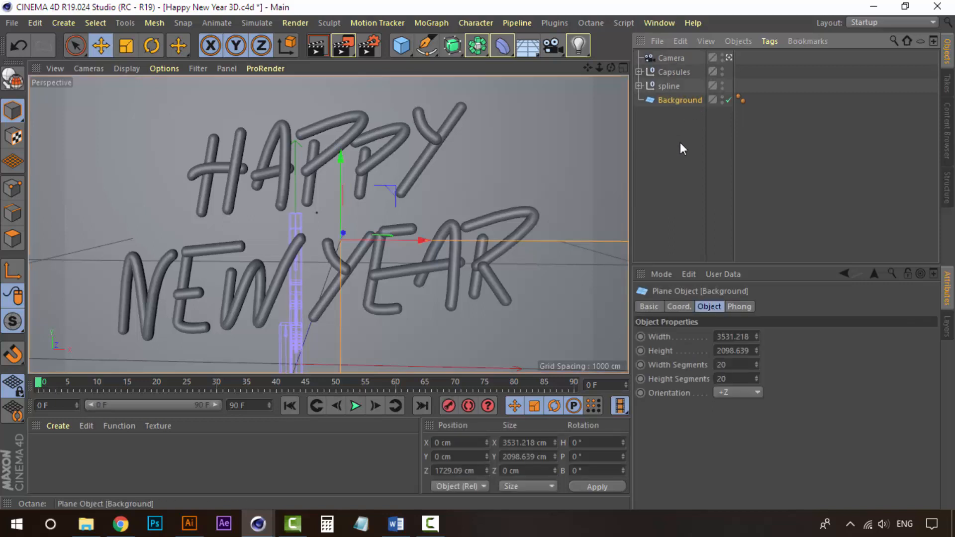
left_click(682, 111)
left_click(685, 101)
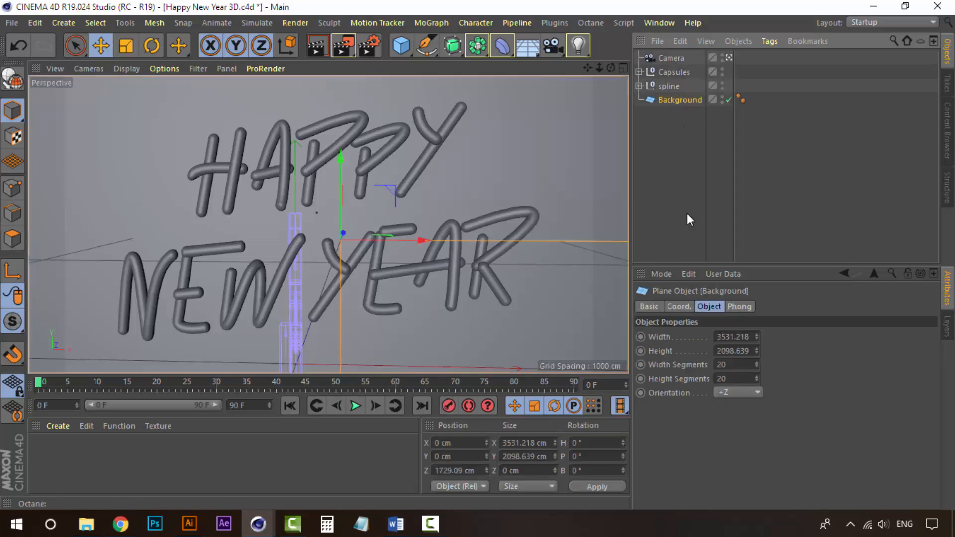
left_click(685, 137)
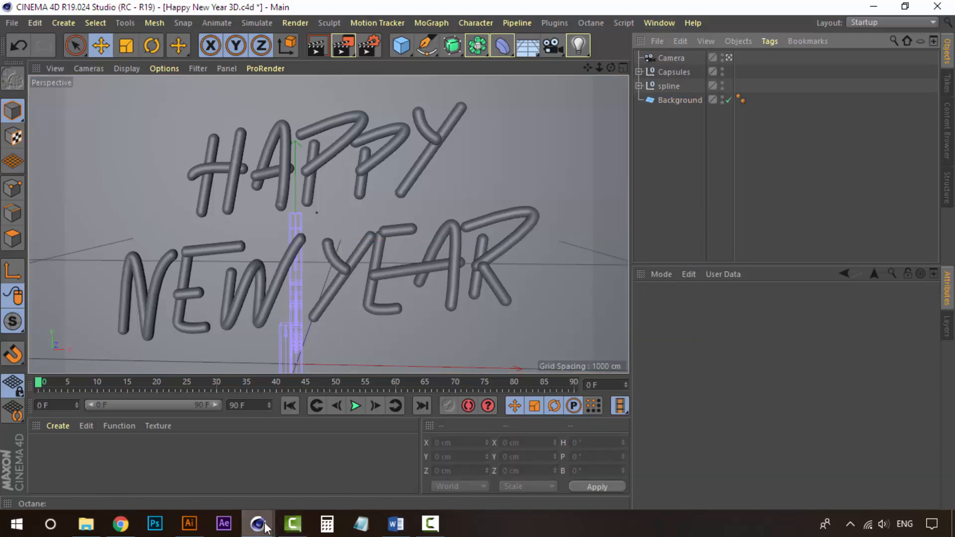
Bring up the Octane Live Viewer and create a new Octane Glossy material
mouse_move(258, 524)
left_click(324, 468)
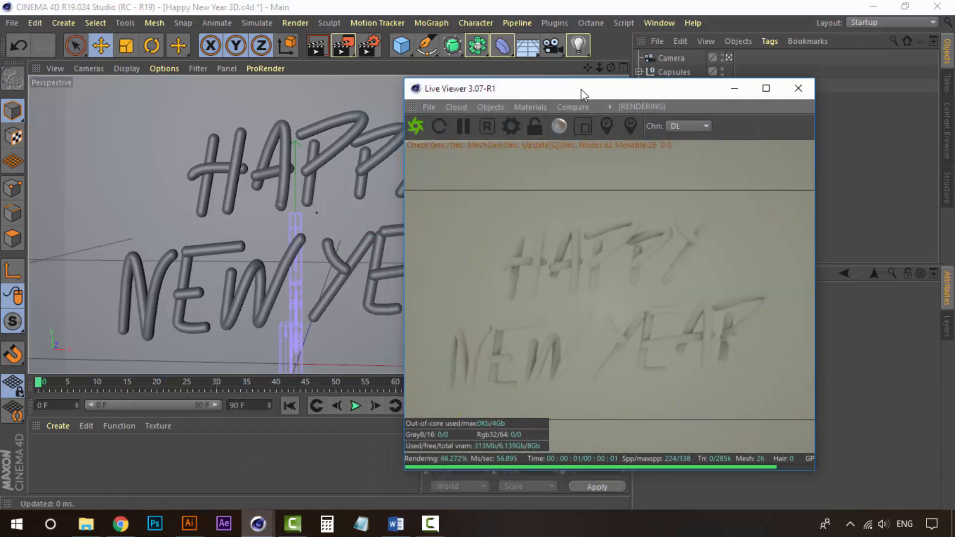
mouse_move(581, 89)
left_mouse_down()
mouse_move(602, 89)
mouse_move(591, 88)
left_mouse_up()
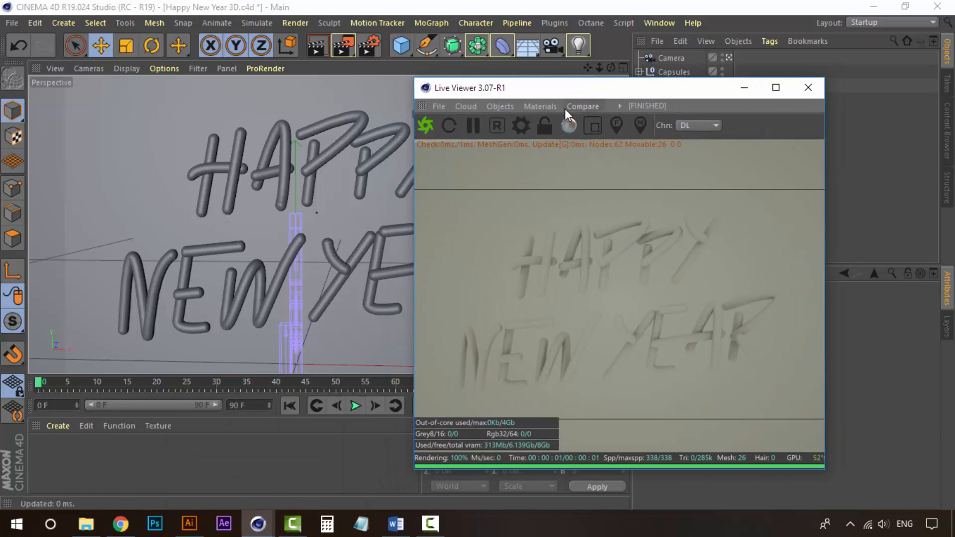
left_click(531, 106)
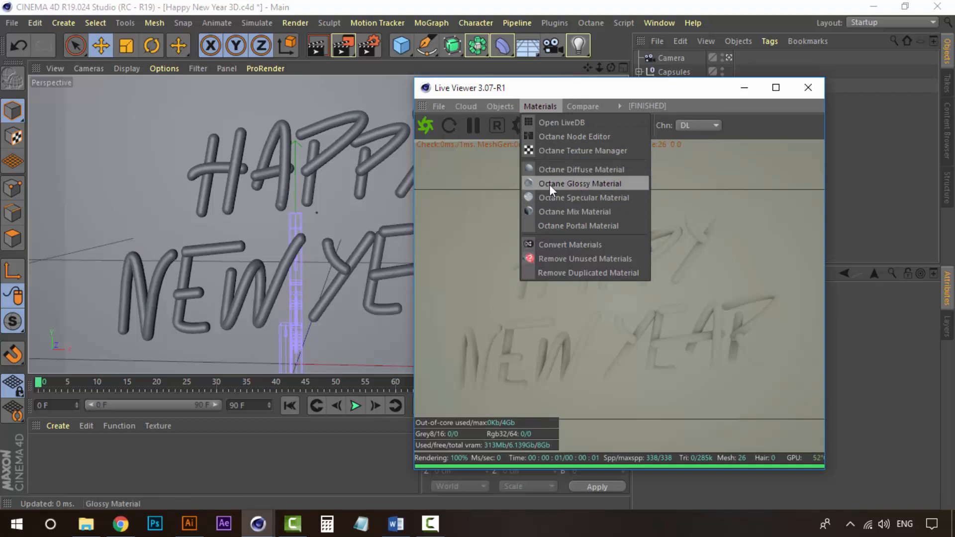
left_click(581, 183)
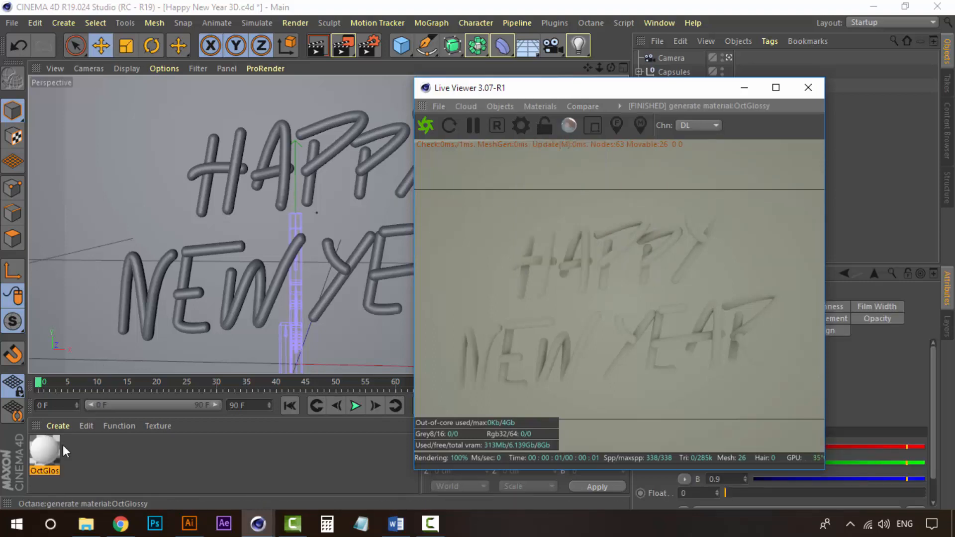
Set the new glossy material's diffuse color to dark blue with H 232°, S 97% and V 16%
left_click(50, 447)
double_click(49, 447)
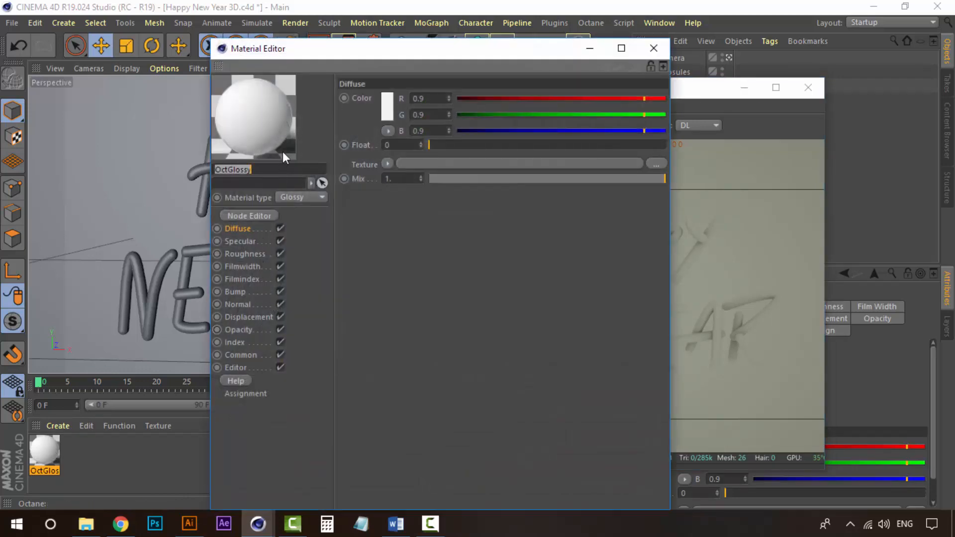
left_click(385, 108)
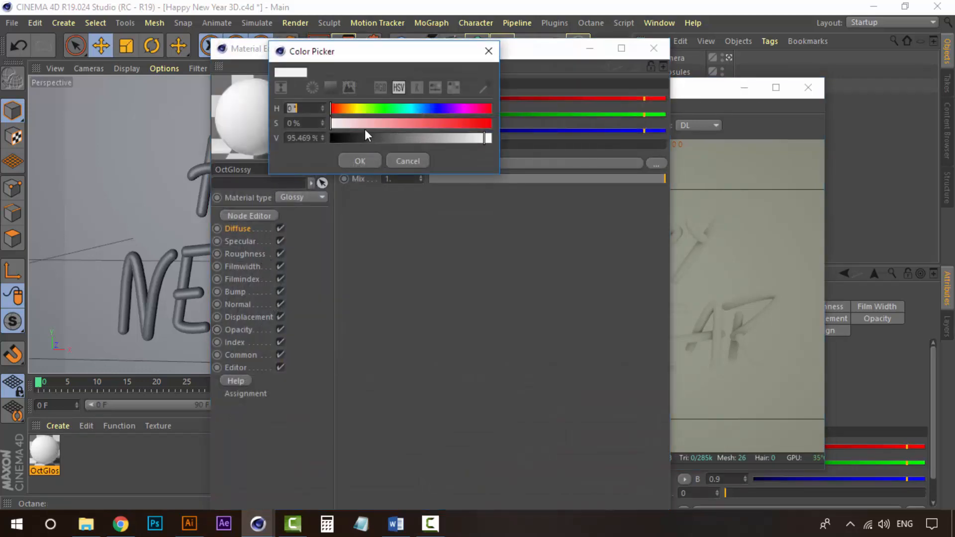
left_click_drag(369, 138, 321, 142)
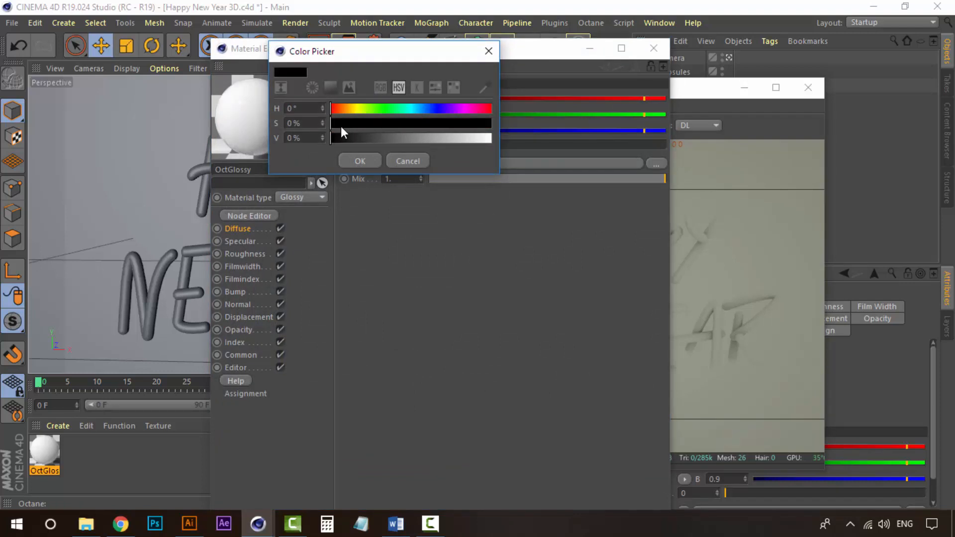
left_click(342, 140)
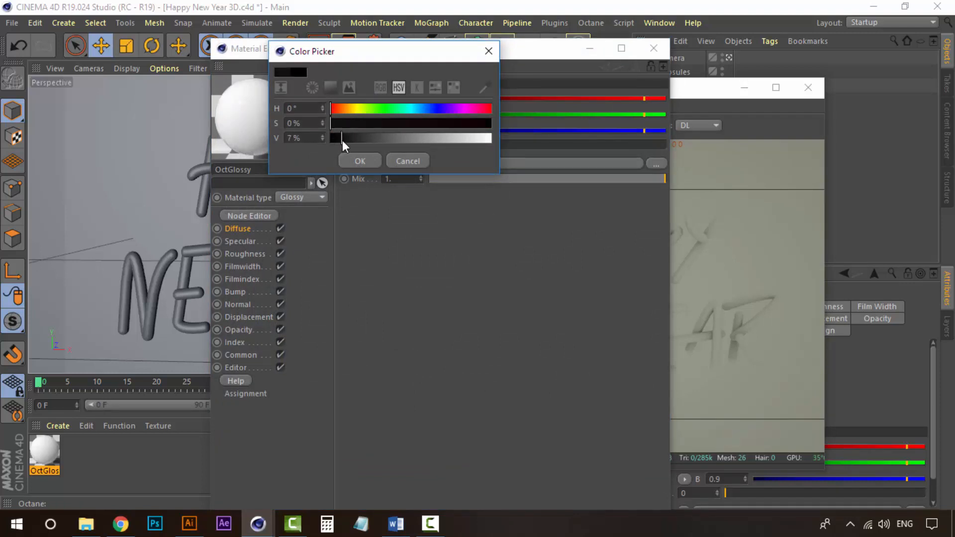
mouse_move(340, 123)
left_mouse_down()
mouse_move(359, 126)
mouse_move(329, 122)
left_mouse_up()
left_click(348, 135)
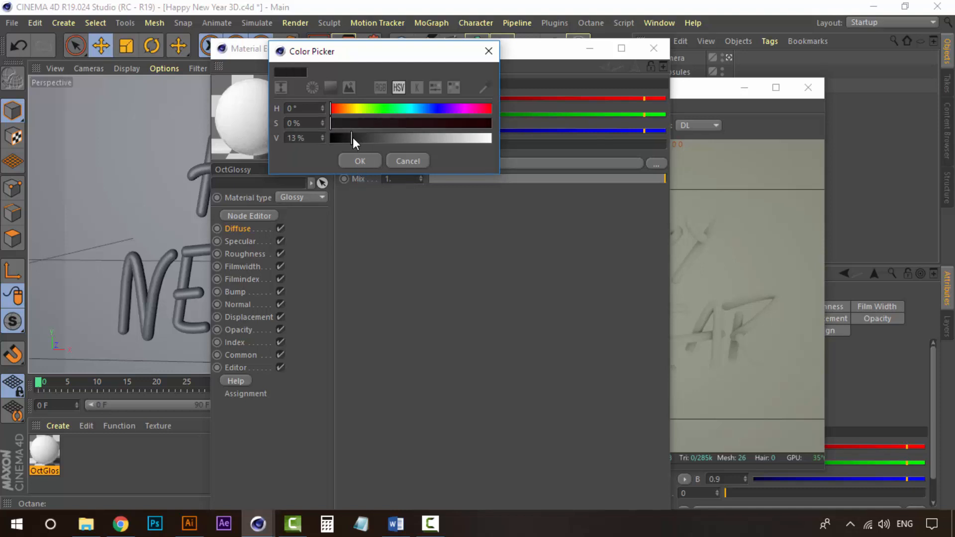
left_click_drag(428, 110, 431, 110)
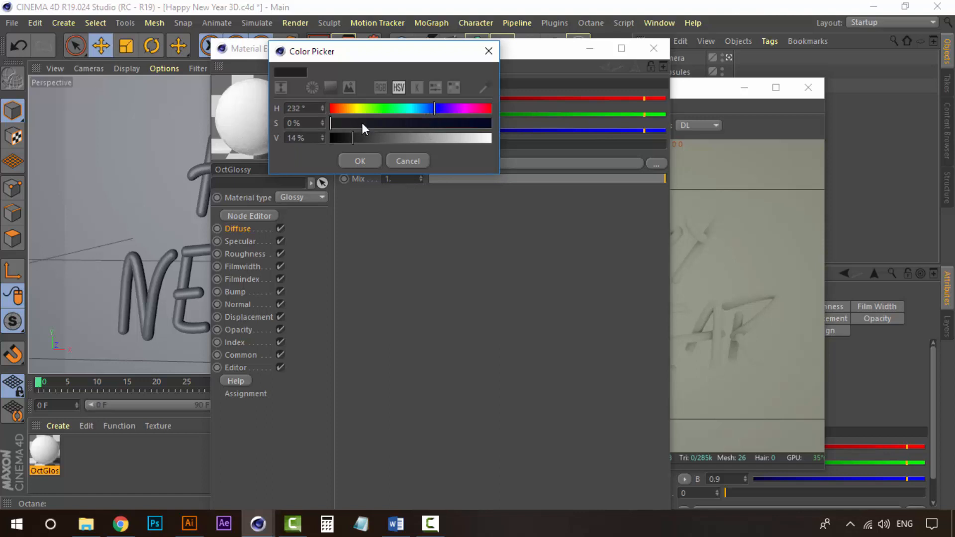
left_click_drag(362, 122, 486, 122)
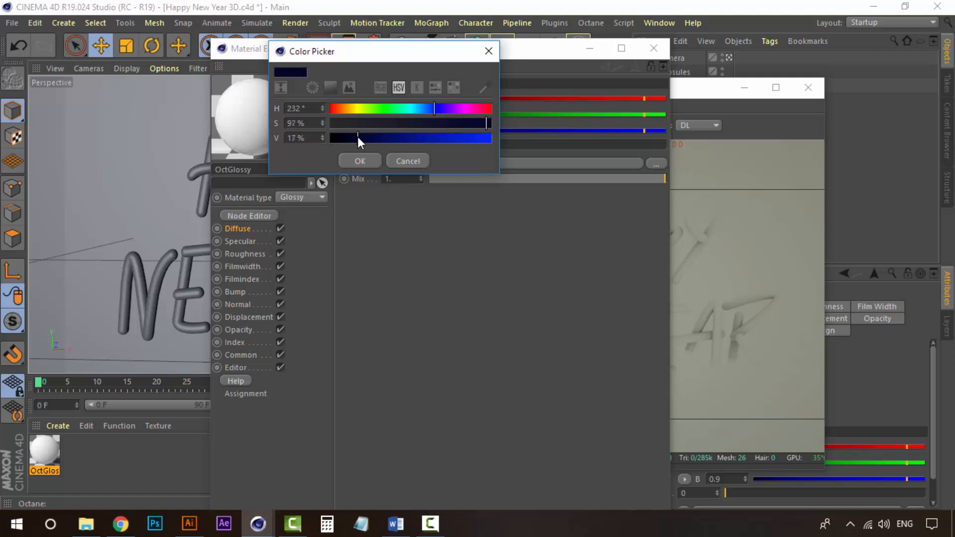
left_click_drag(358, 139, 356, 139)
left_click(360, 161)
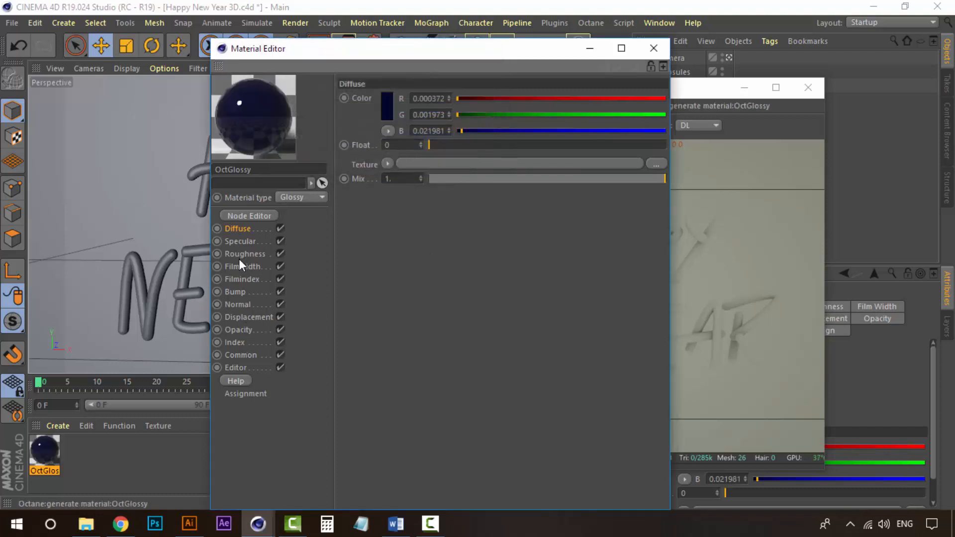
Disable every channel of the dark blue material except Diffuse, from Specular through Editor, and close its editor
left_click(246, 240)
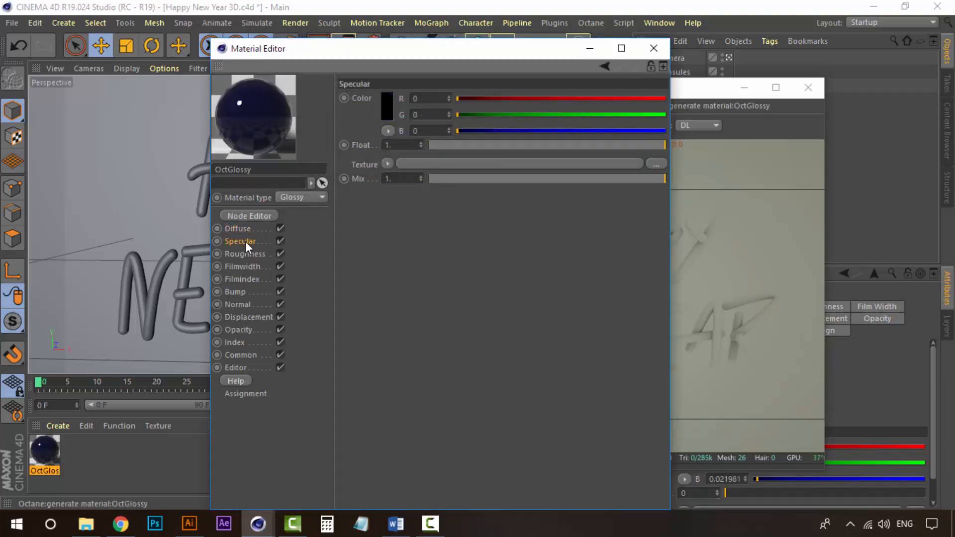
left_click(279, 239)
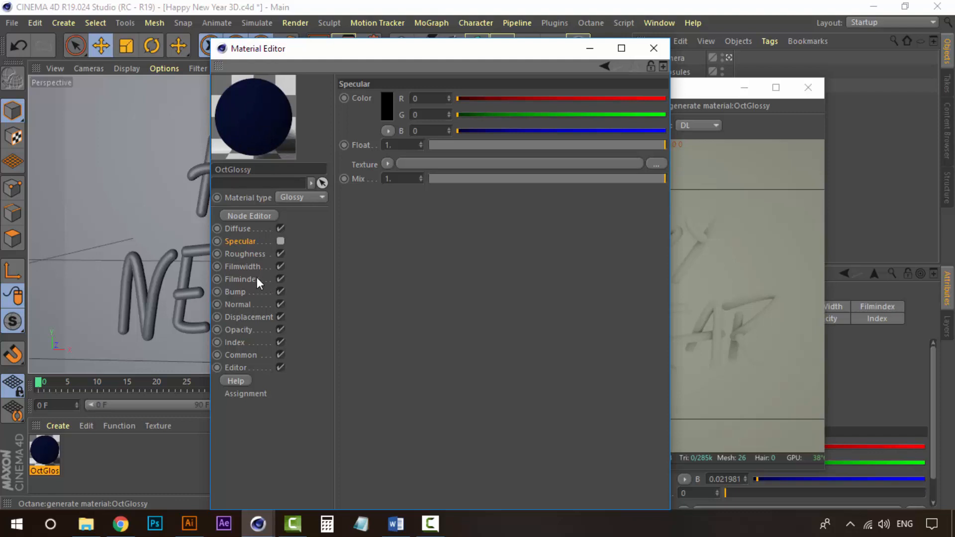
left_click(244, 254)
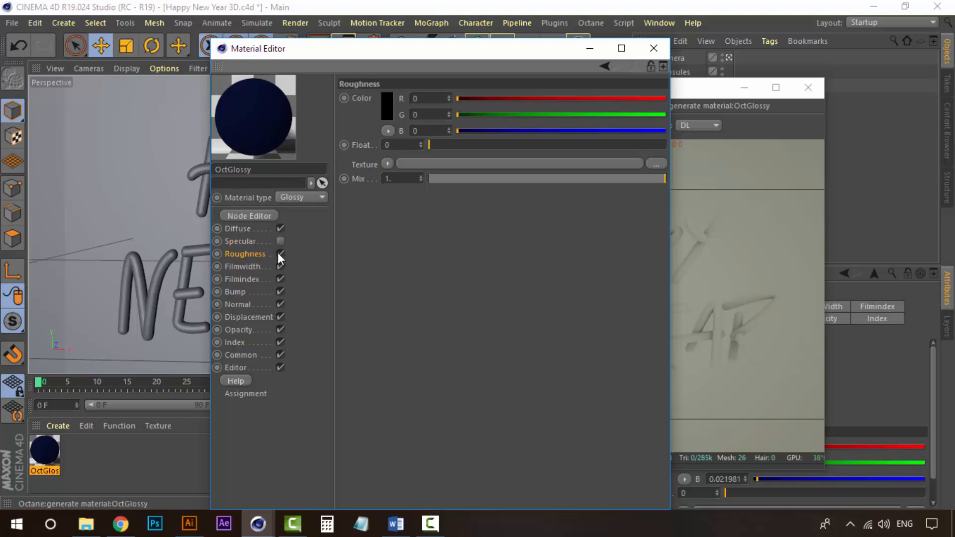
left_click(280, 254)
left_click(280, 266)
left_click(280, 279)
left_click(281, 292)
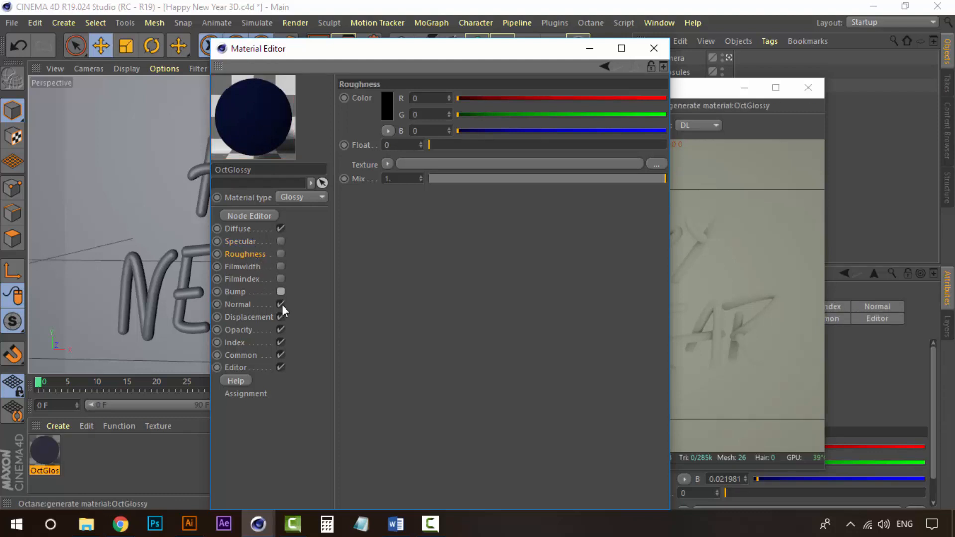
left_click(281, 305)
left_click(280, 317)
left_click(281, 329)
left_click(281, 343)
left_click(280, 355)
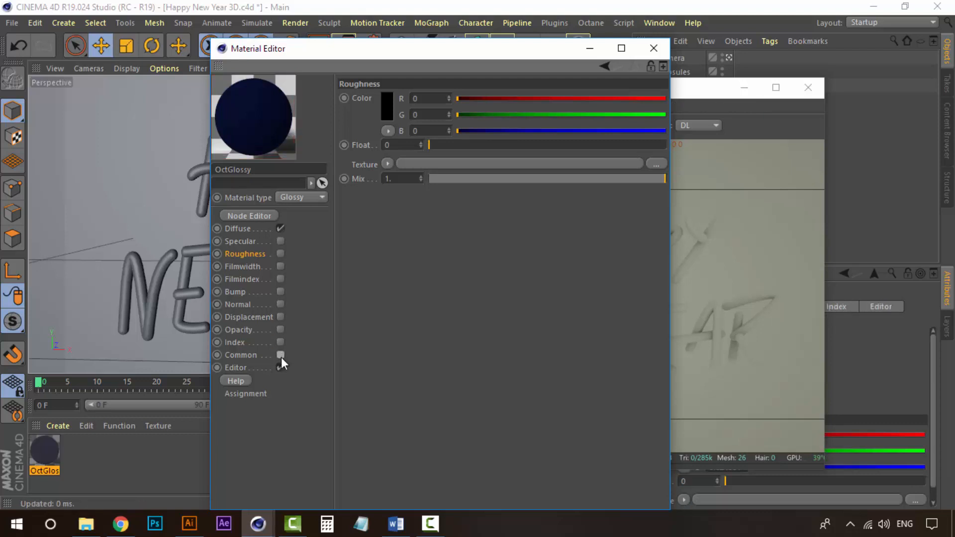
left_click(281, 367)
left_click(235, 228)
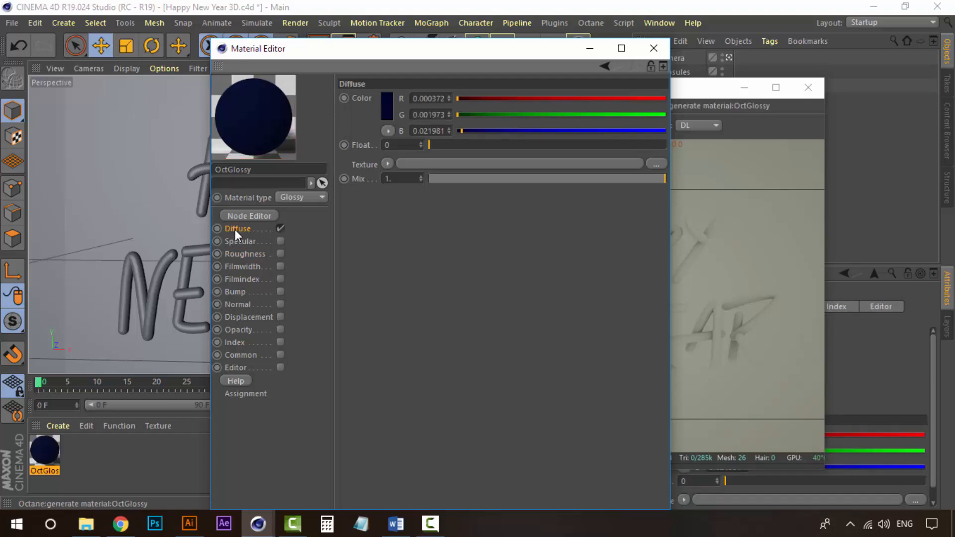
left_click(654, 48)
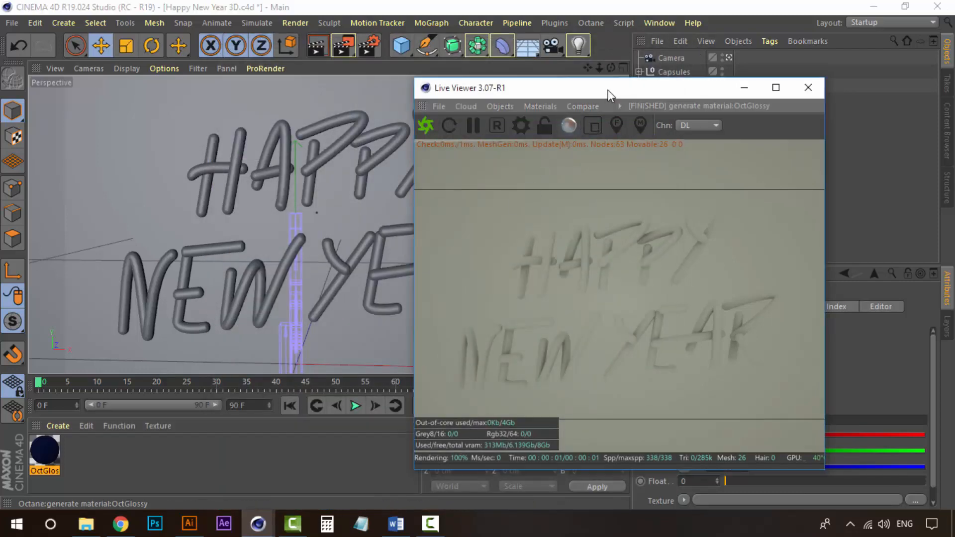
Apply the dark blue material to the Background plane, moving the Live Viewer clear of the materials and objects
left_click_drag(608, 89, 513, 212)
left_click_drag(46, 448, 676, 97)
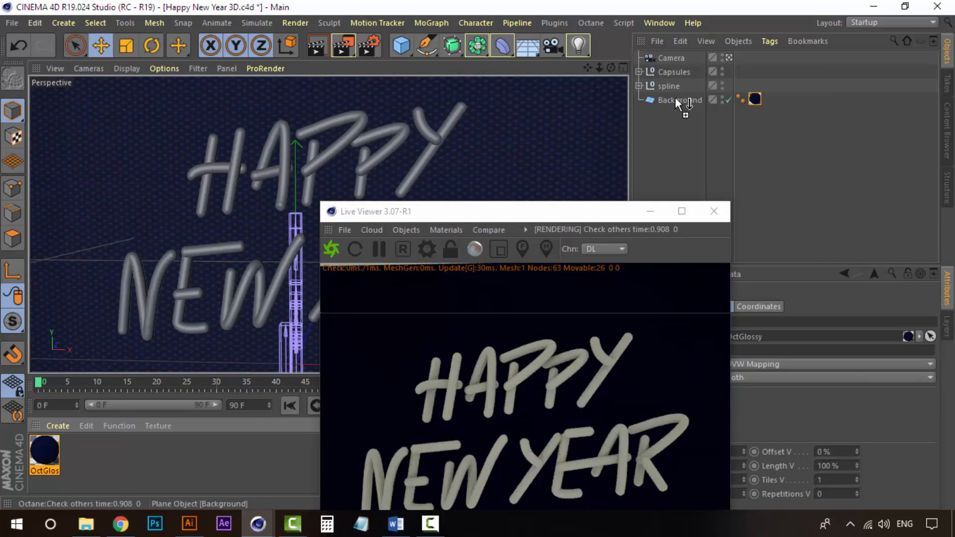
left_click_drag(492, 212, 527, 81)
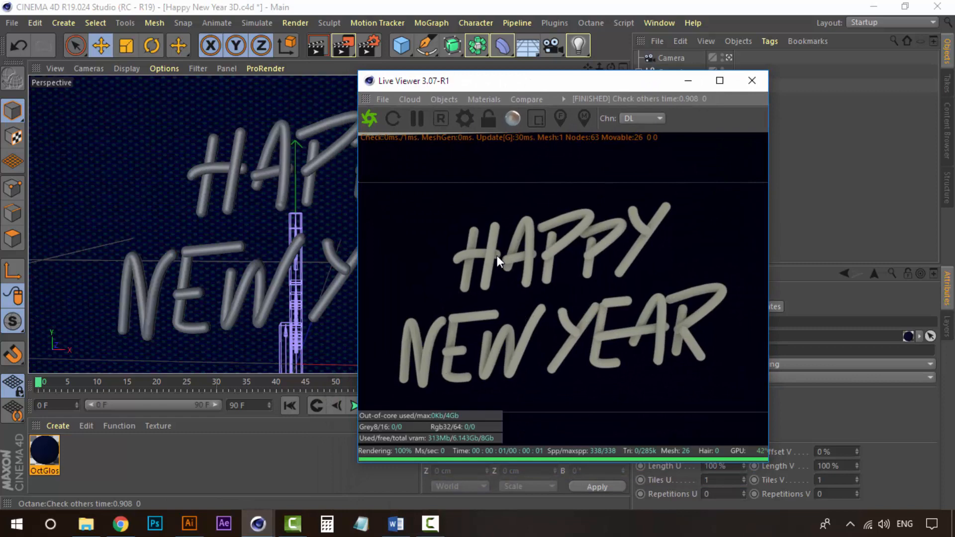
Brighten the background material's diffuse color slightly, to a blue component of about 0.051
double_click(37, 450)
left_click(387, 103)
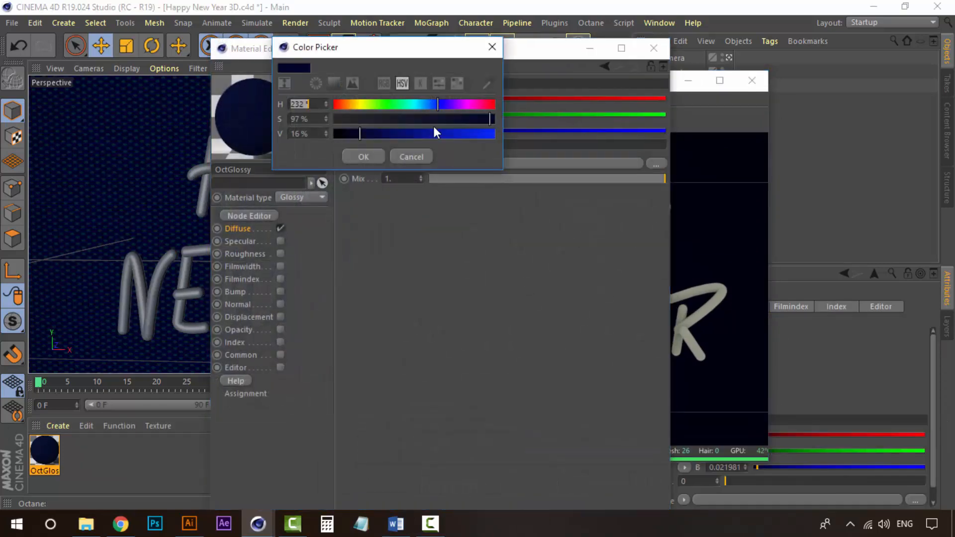
left_click(369, 134)
left_click(362, 156)
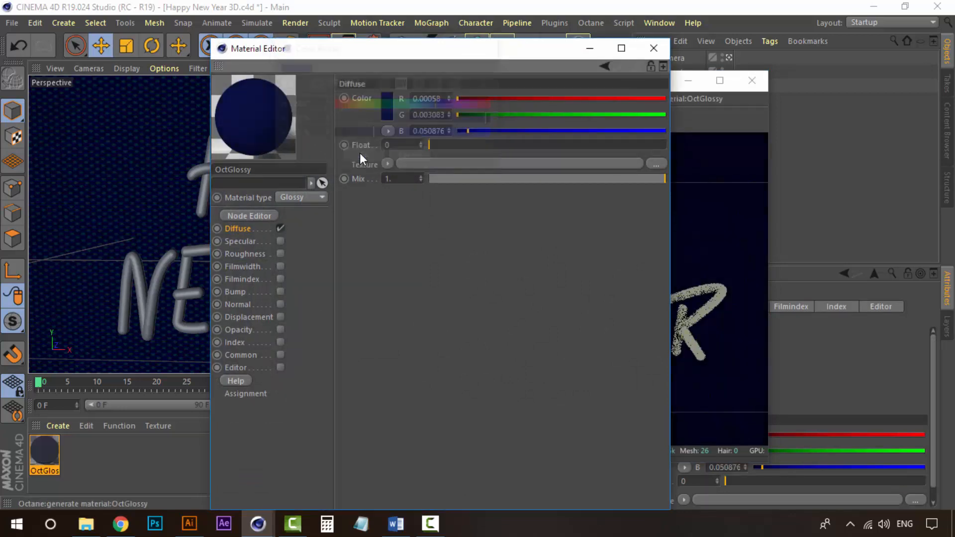
left_click(653, 48)
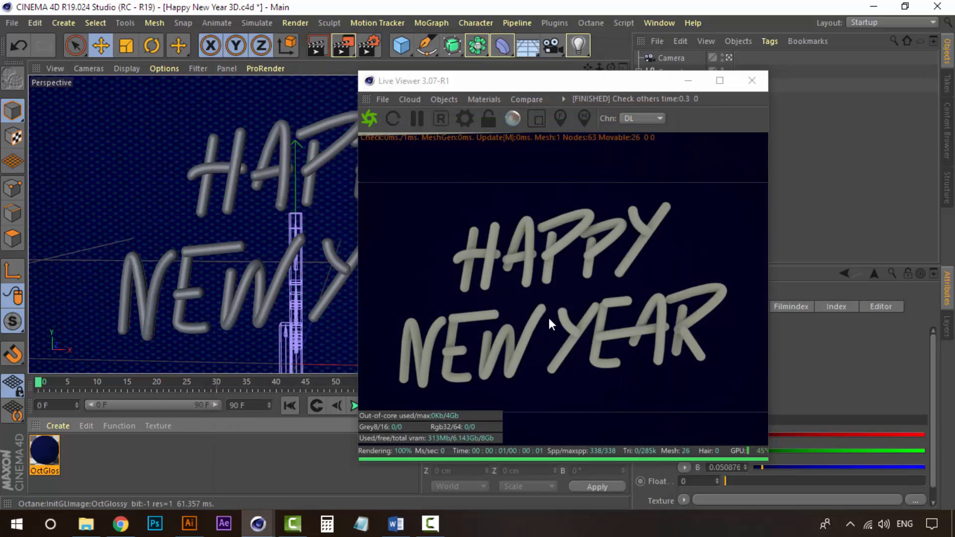
Create a second Octane Glossy material for the lettering
left_click_drag(583, 80, 695, 156)
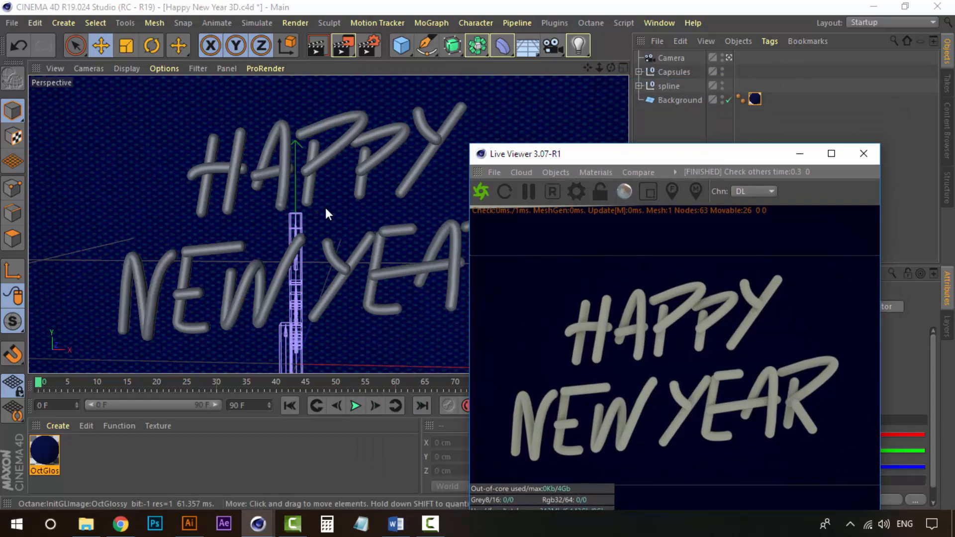
left_click(102, 461)
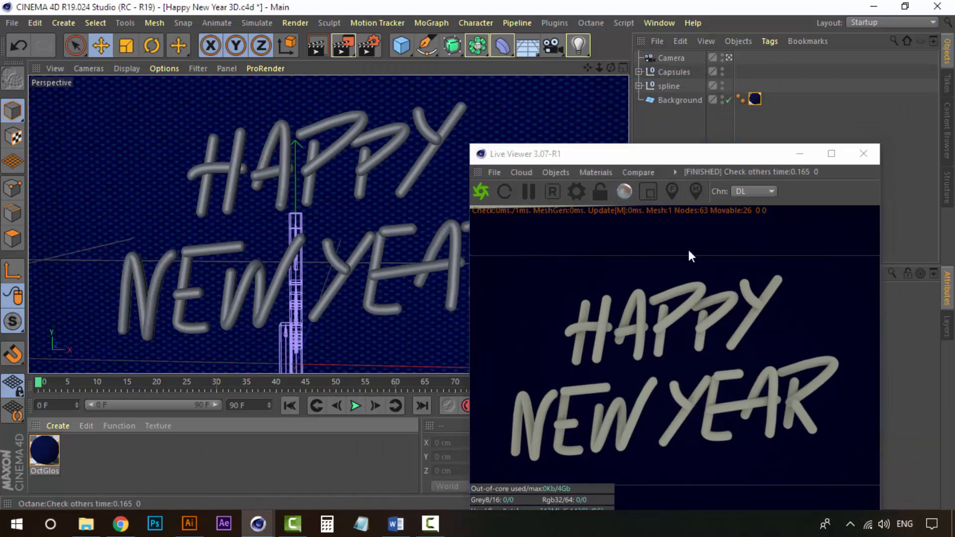
left_click(595, 172)
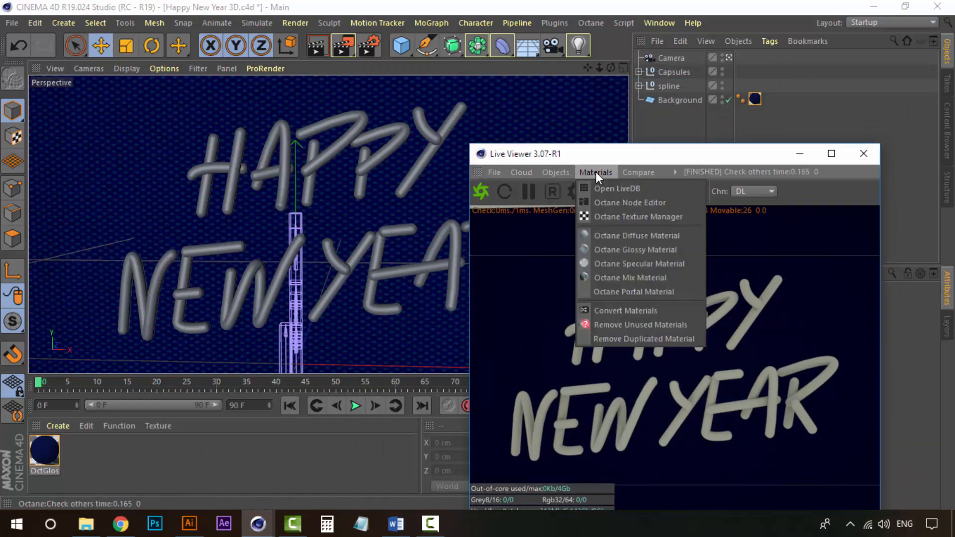
left_click(615, 248)
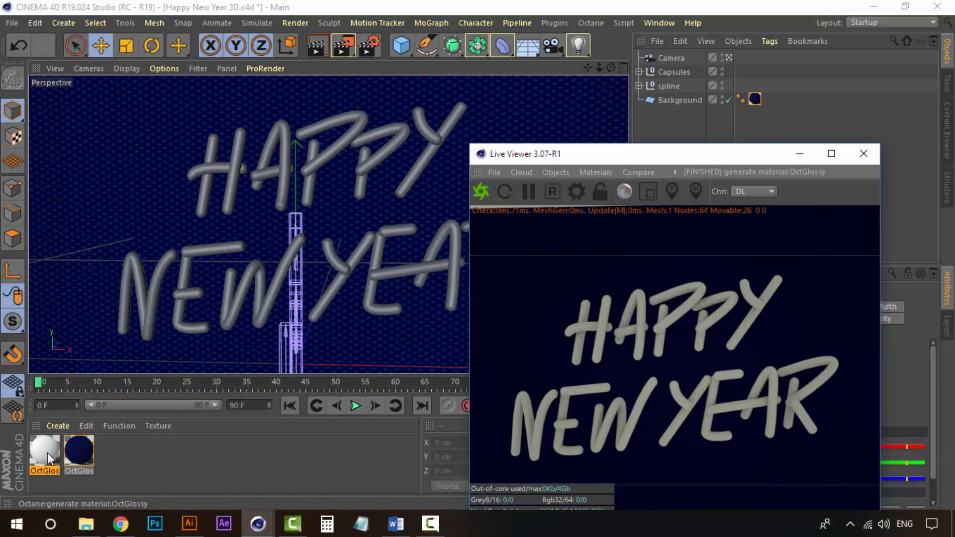
left_click(48, 453)
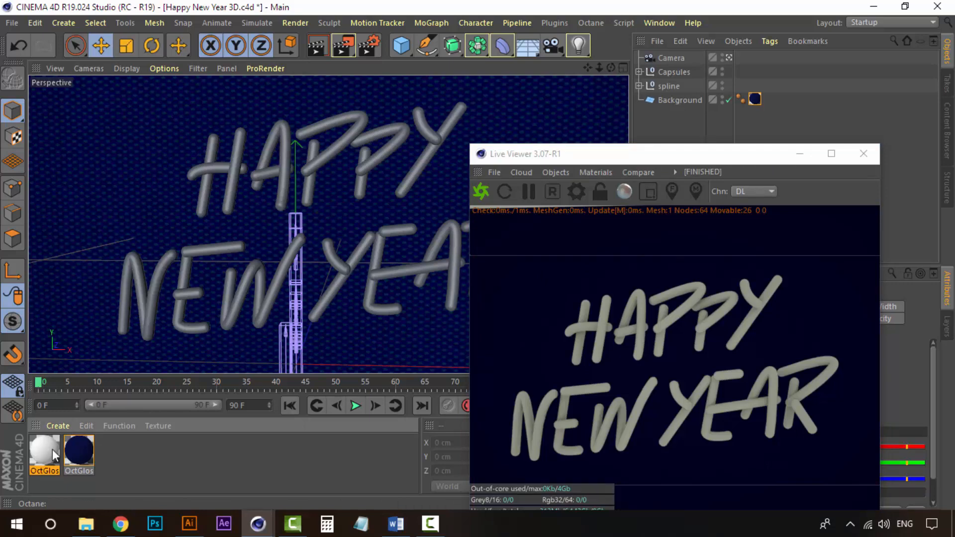
left_click(61, 461)
left_click(55, 460)
Delete the missing-material tag from Capsule.23 in the Capsules group and collapse the group again
left_click(681, 69)
left_click(639, 72)
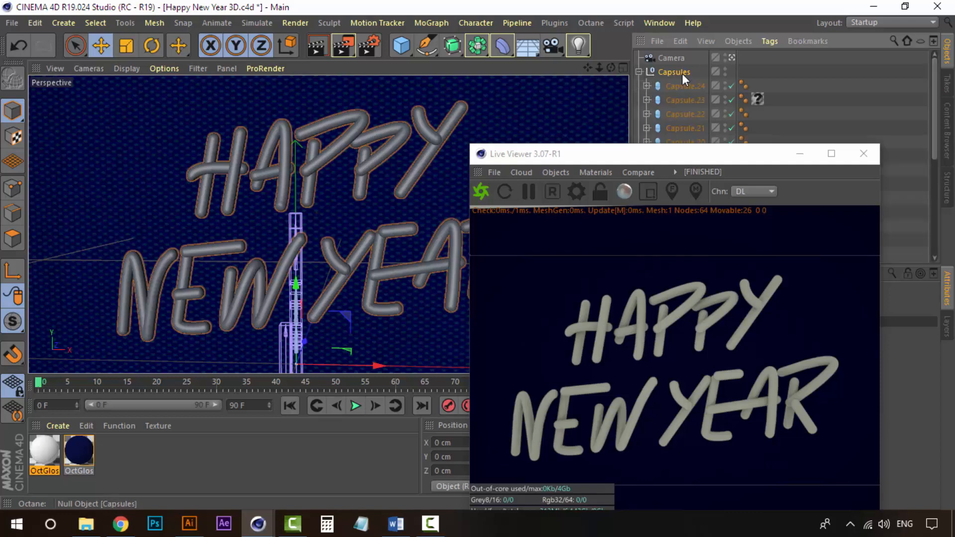
left_click(760, 98)
key("Delete")
left_click(639, 71)
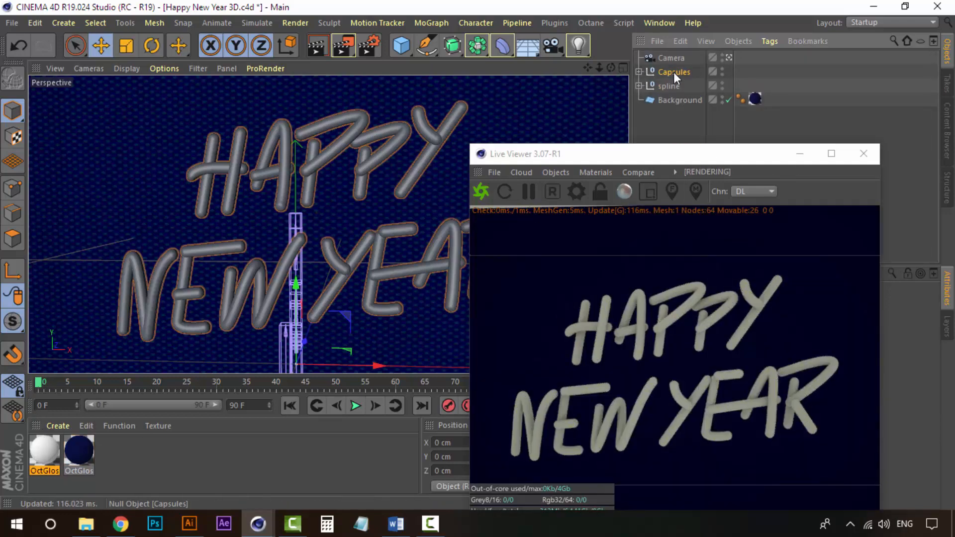
left_click(62, 450)
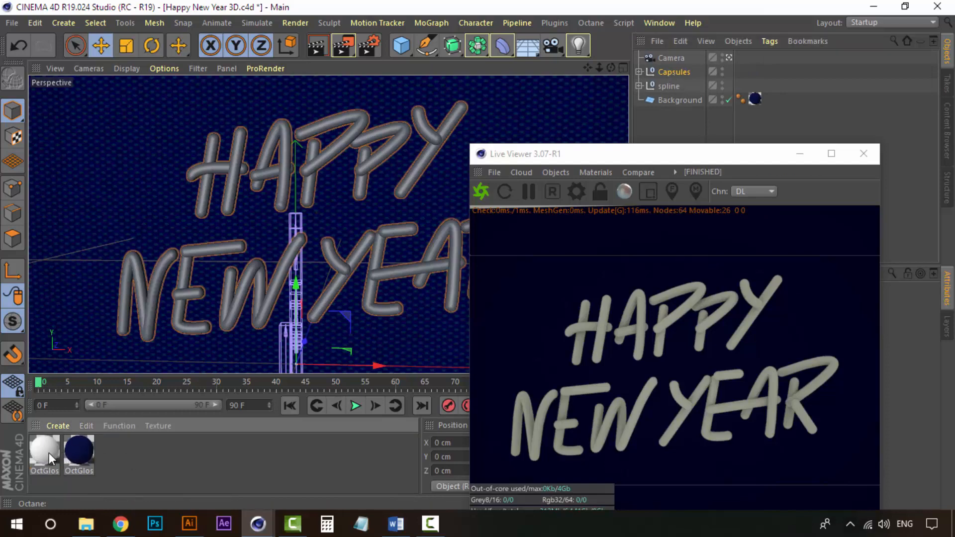
Apply the white glossy material to the Capsules group
left_click_drag(49, 452, 681, 82)
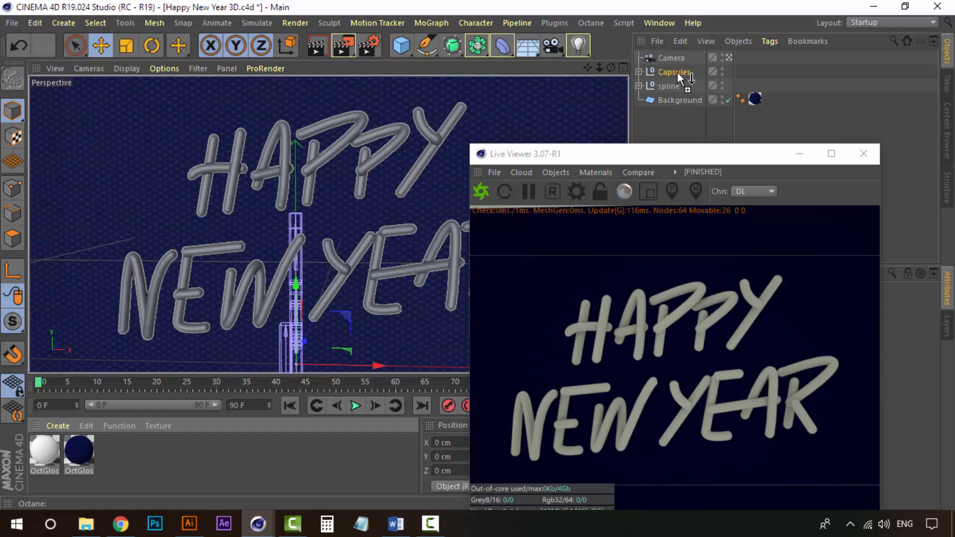
left_click_drag(676, 72, 677, 72)
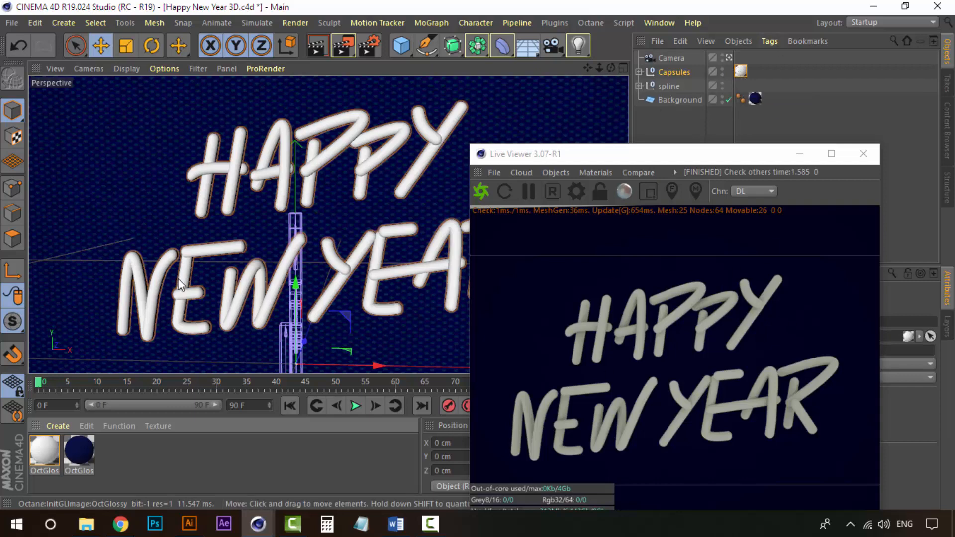
Load a Gradient shader into the lettering material's diffuse texture and open the gradient's settings, keeping the Live Viewer render in view
double_click(48, 452)
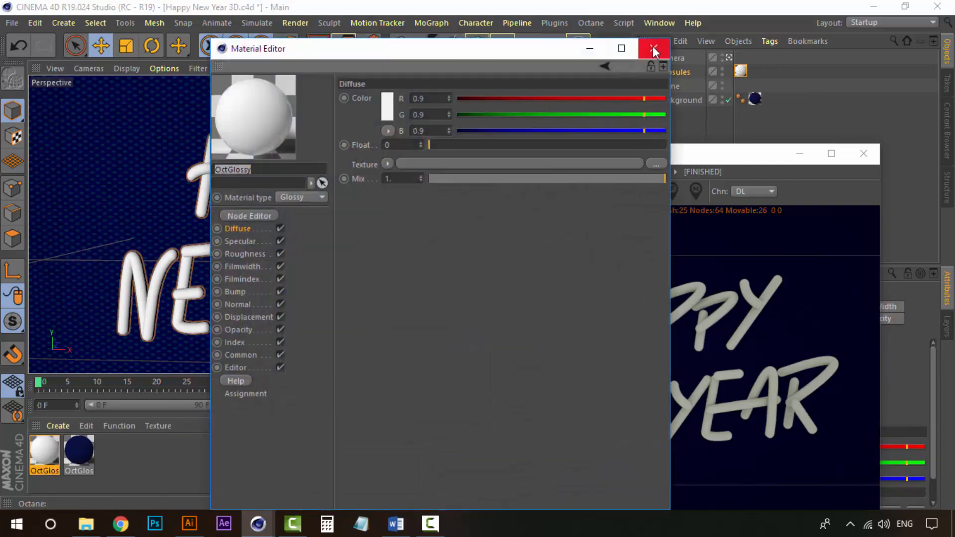
left_click_drag(386, 56, 324, 48)
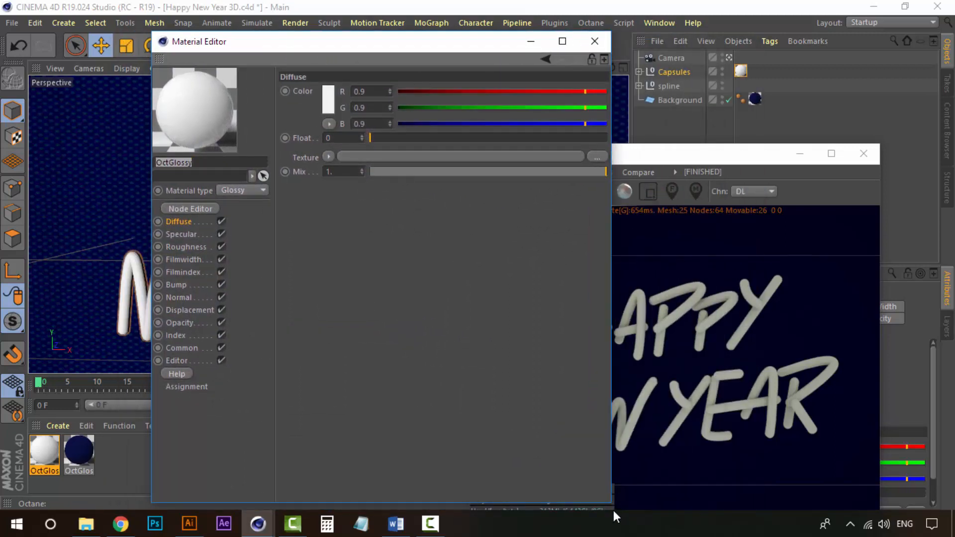
left_click_drag(612, 504, 567, 417)
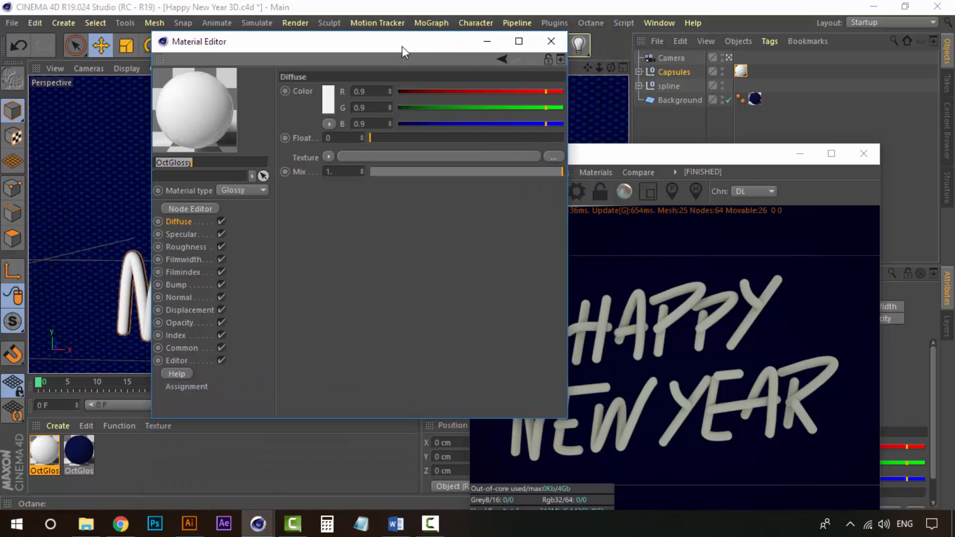
left_click_drag(402, 46, 516, 63)
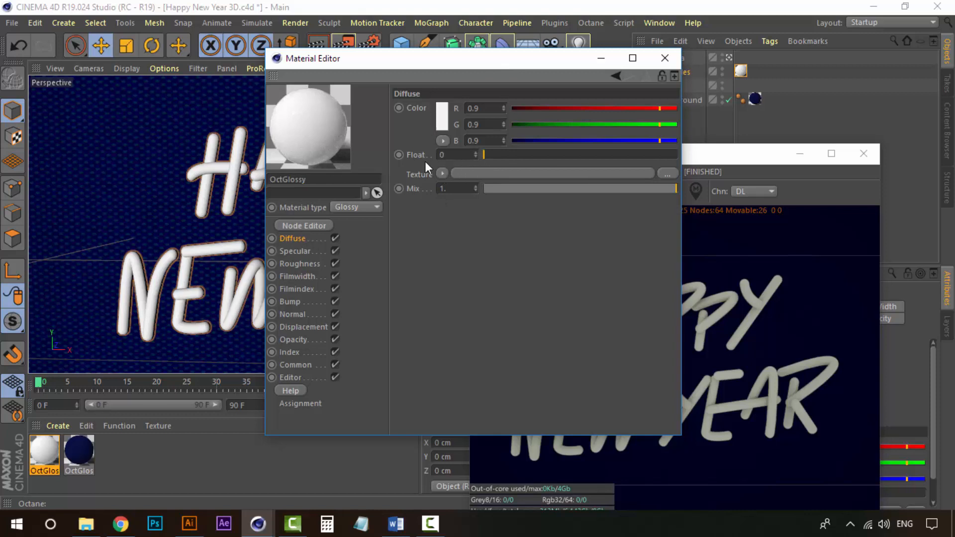
left_click(443, 174)
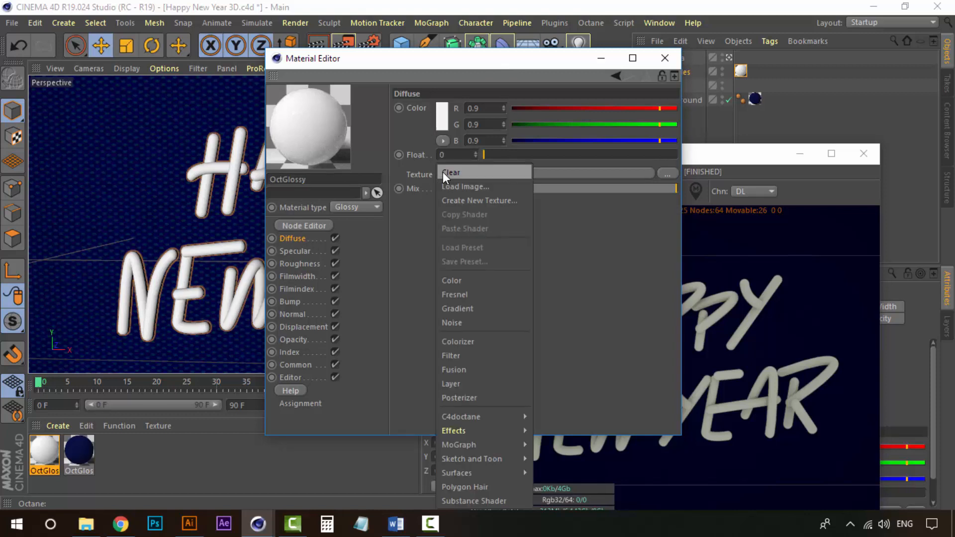
left_click(462, 309)
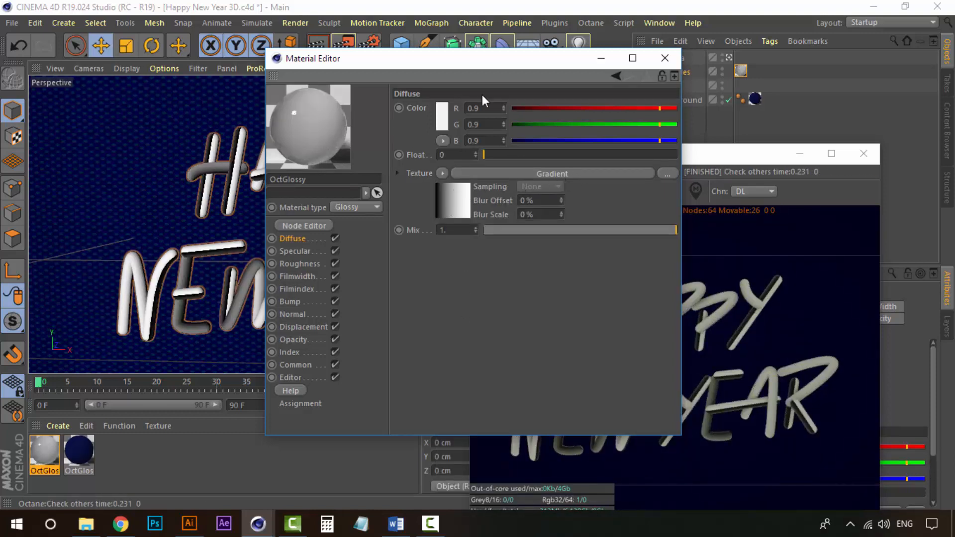
left_click_drag(494, 58, 379, 59)
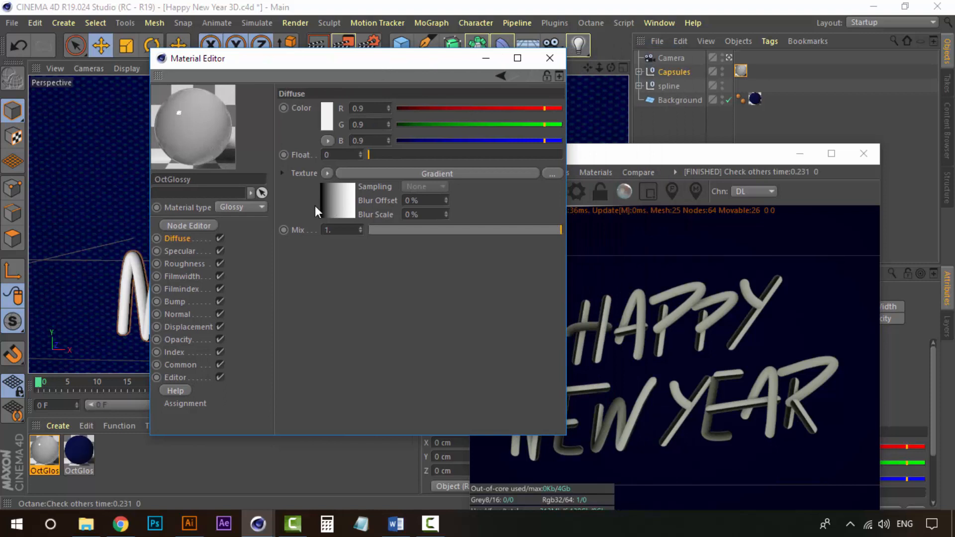
left_click(442, 173)
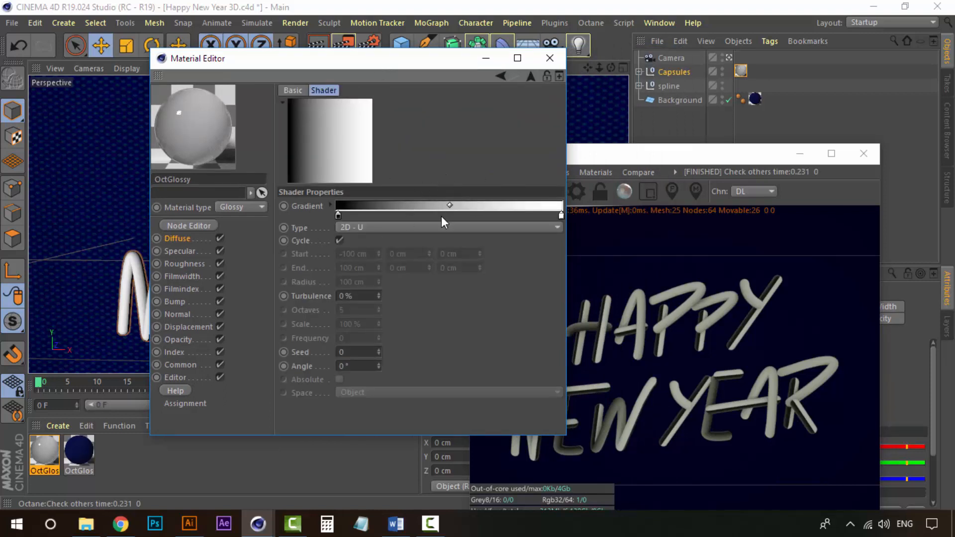
left_click(337, 216)
double_click(337, 216)
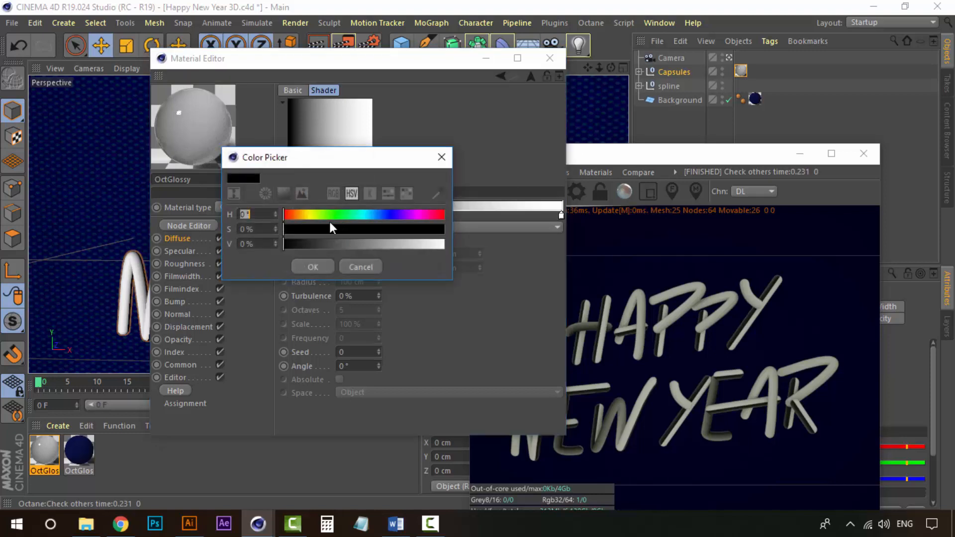
left_click(378, 267)
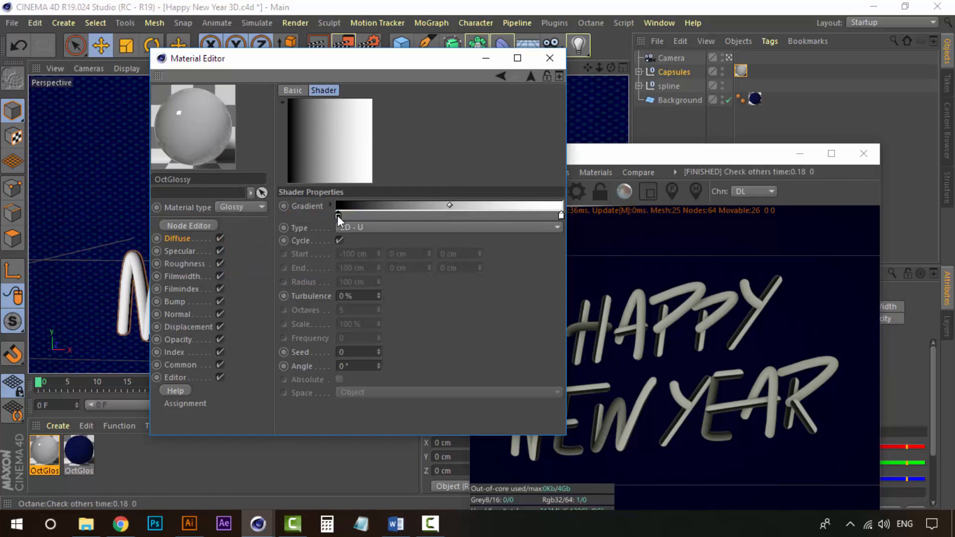
Set the gradient's black starting knot to orange with hue 34°, saturation 100% and value 100%
double_click(337, 216)
left_click(303, 214)
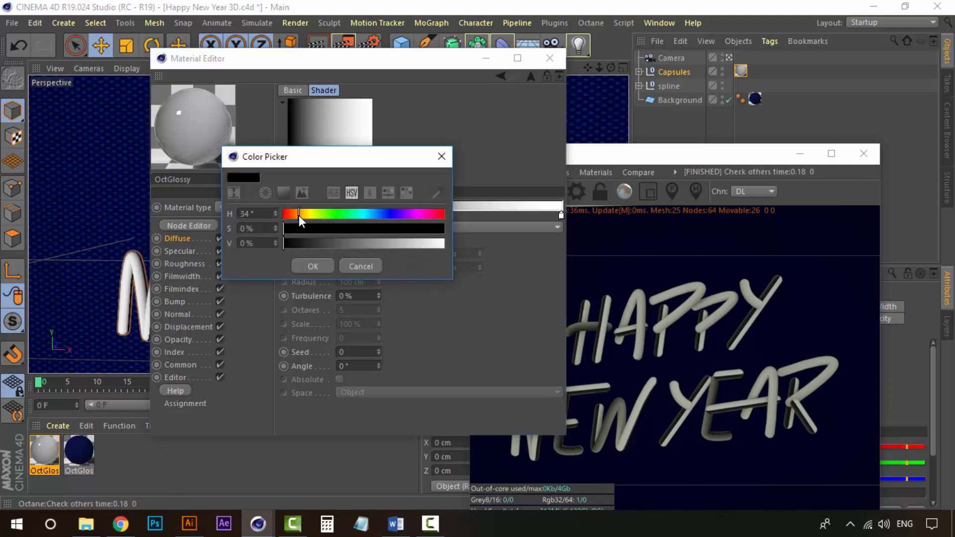
left_click_drag(368, 230, 445, 230)
left_click_drag(391, 243, 482, 247)
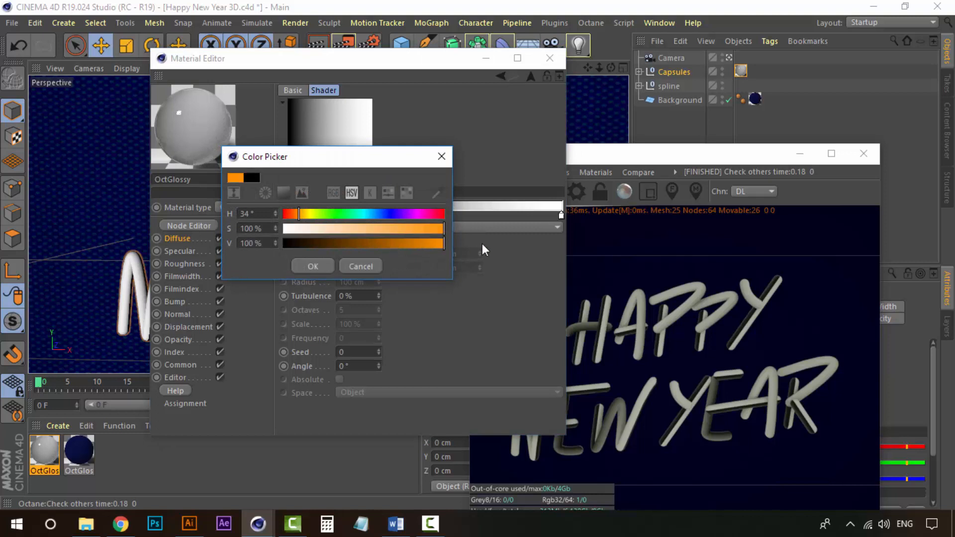
left_click(313, 266)
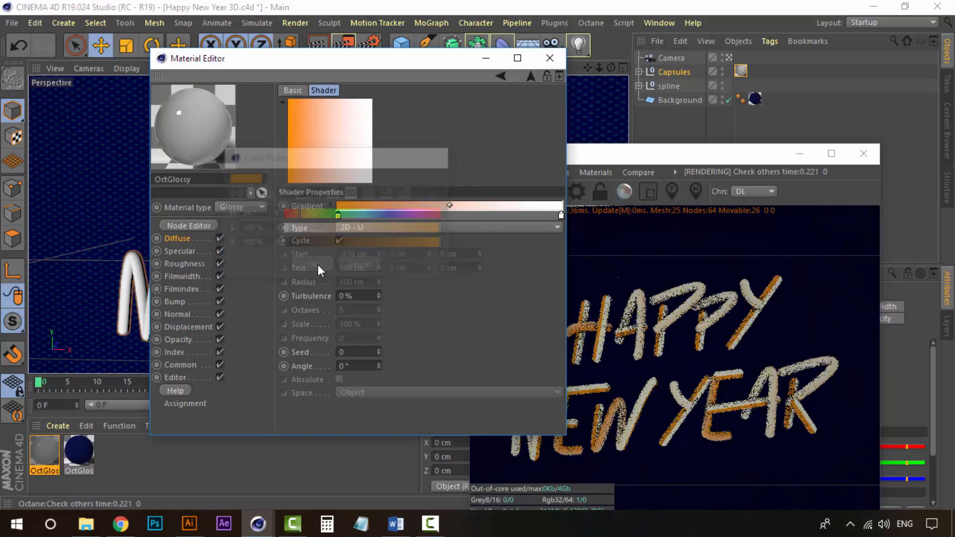
Set the gradient's white end knot to yellow with hue 53°, saturation 100% and value 100%
double_click(562, 216)
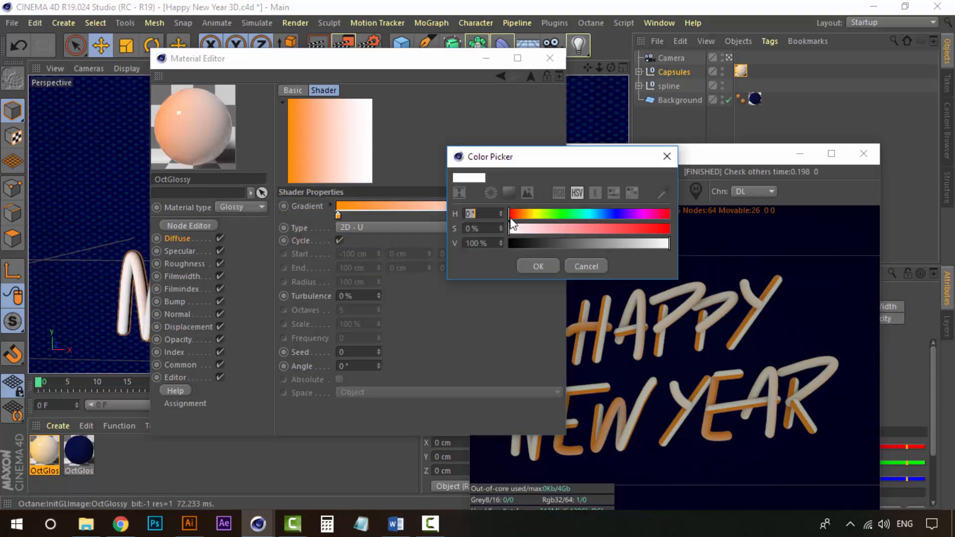
left_click_drag(527, 218, 532, 215)
left_click_drag(614, 230, 685, 232)
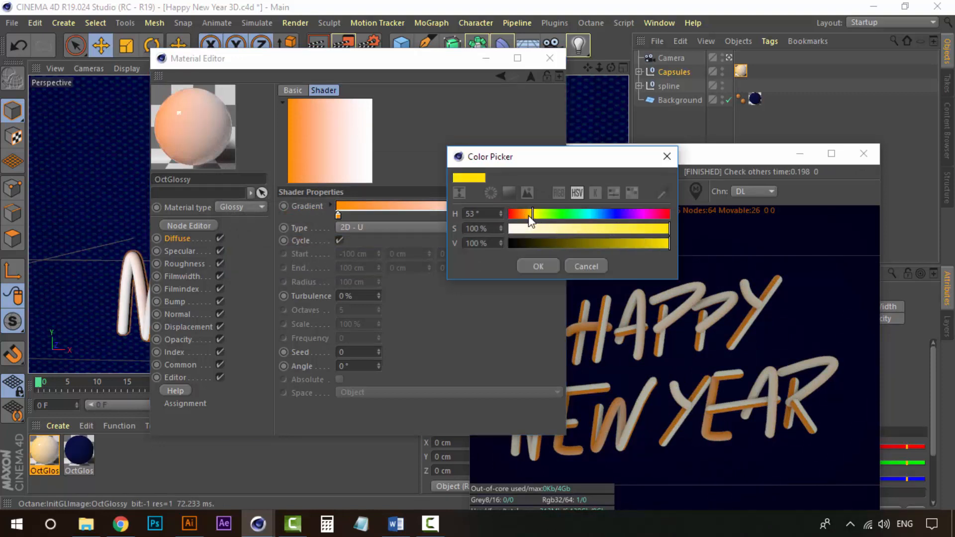
left_click(547, 267)
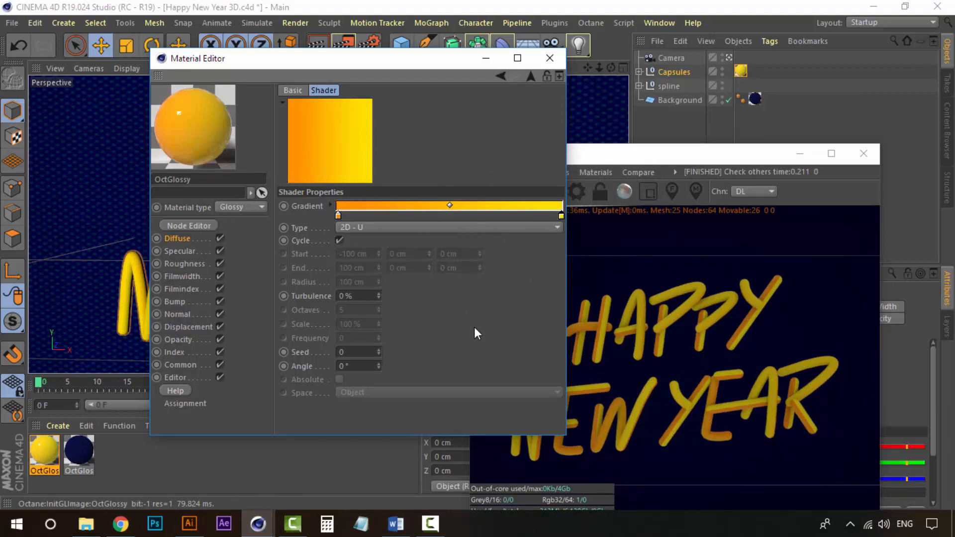
Add an Octane Daylight to the lettering scene
left_click(625, 155)
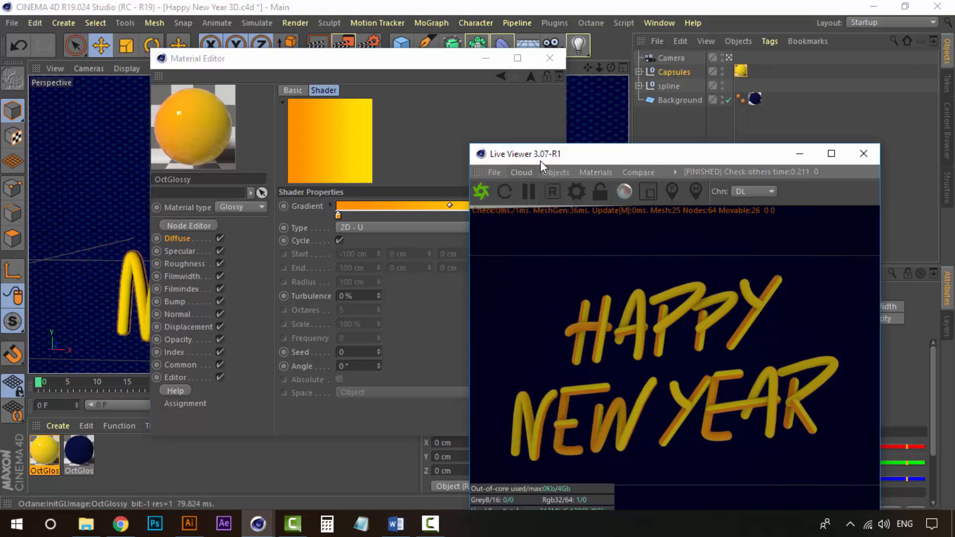
left_click(596, 171)
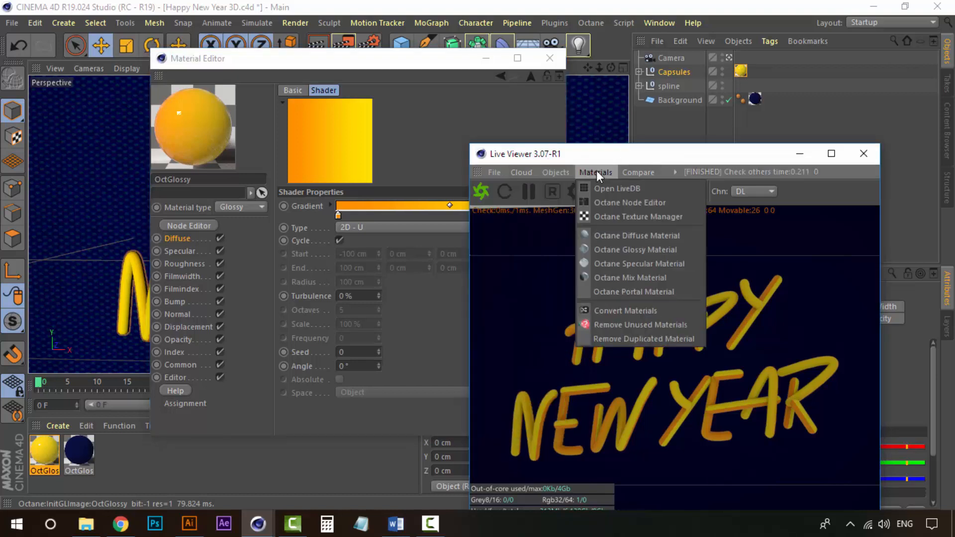
mouse_move(563, 173)
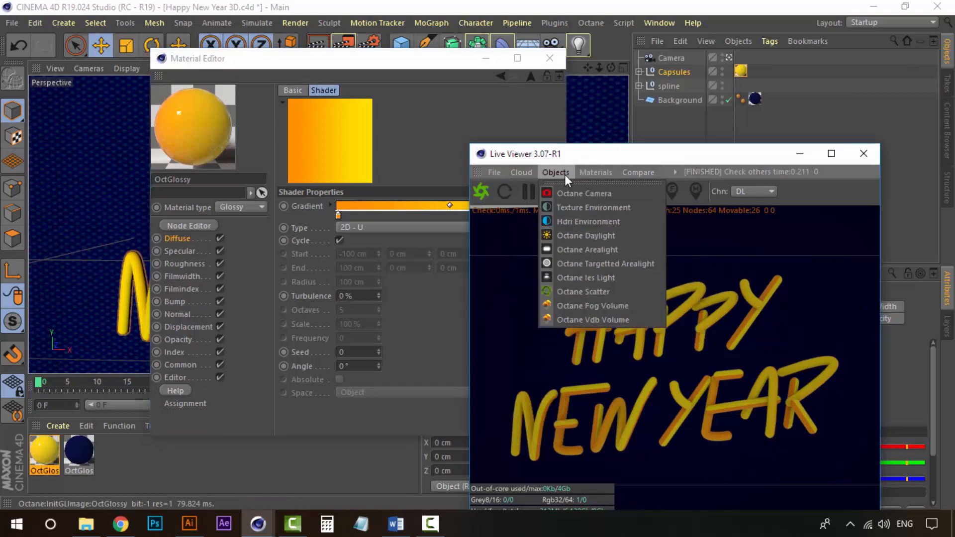
left_click(599, 237)
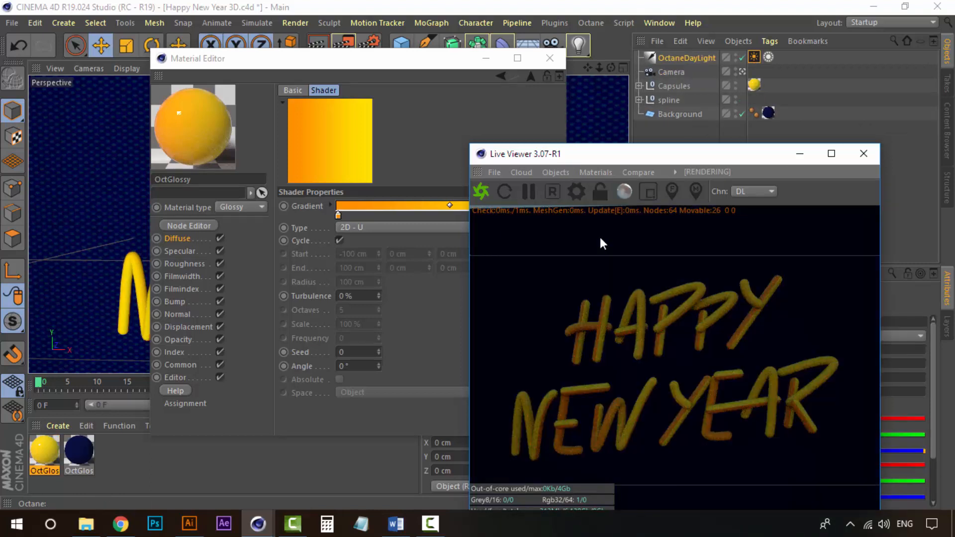
Raise the daylight's power to about 5.22, moving the Live Viewer clear of the light's settings and back aside
left_click_drag(677, 158, 478, 156)
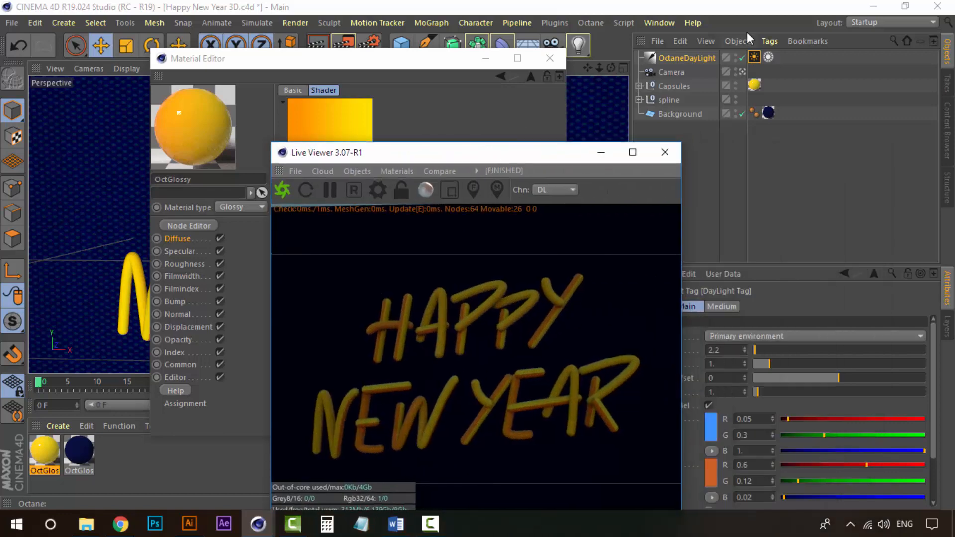
left_click(697, 60)
left_click_drag(558, 154, 484, 150)
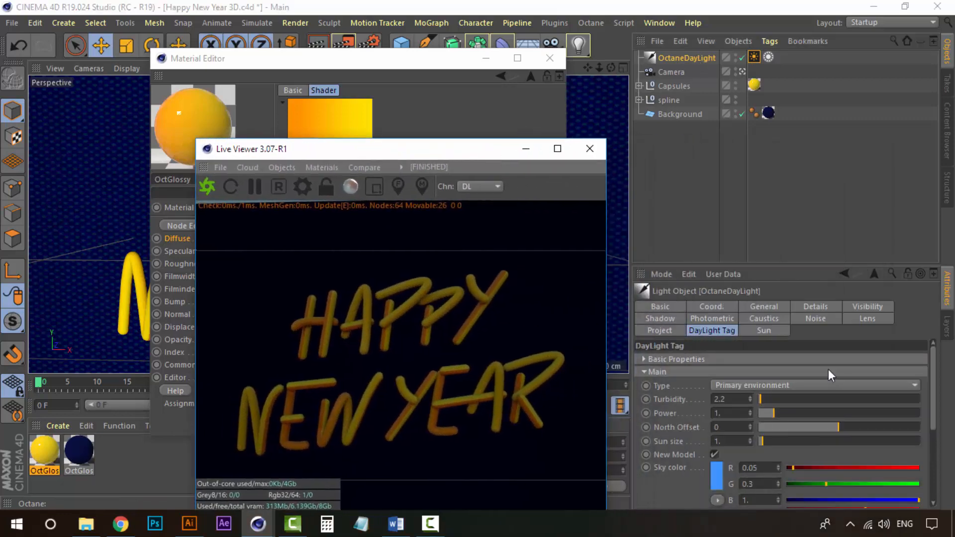
left_click_drag(795, 413, 843, 414)
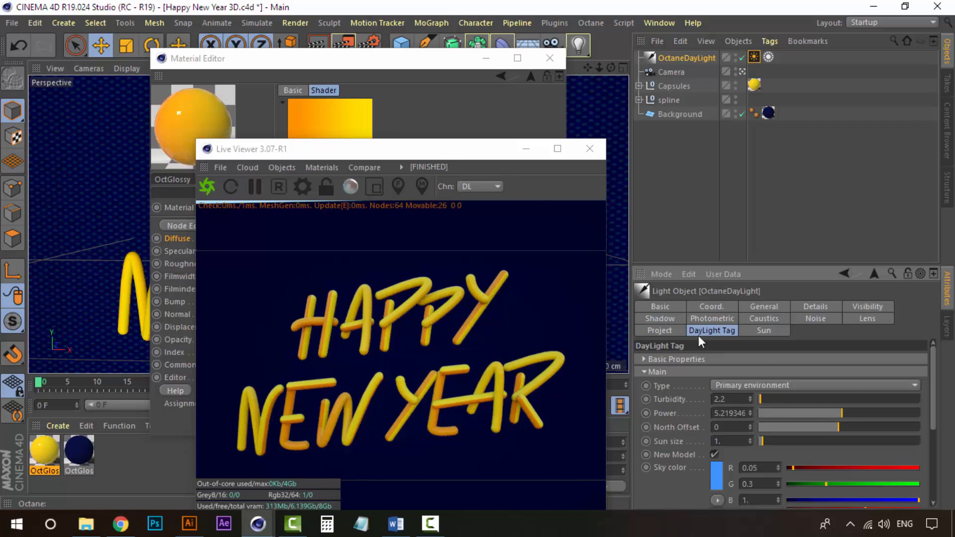
left_click_drag(440, 154, 611, 125)
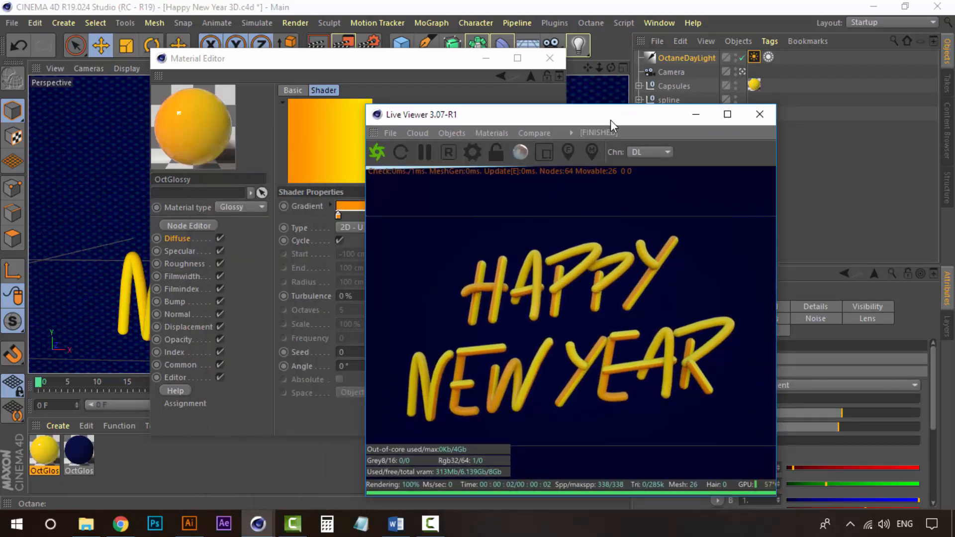
left_click_drag(550, 112, 724, 145)
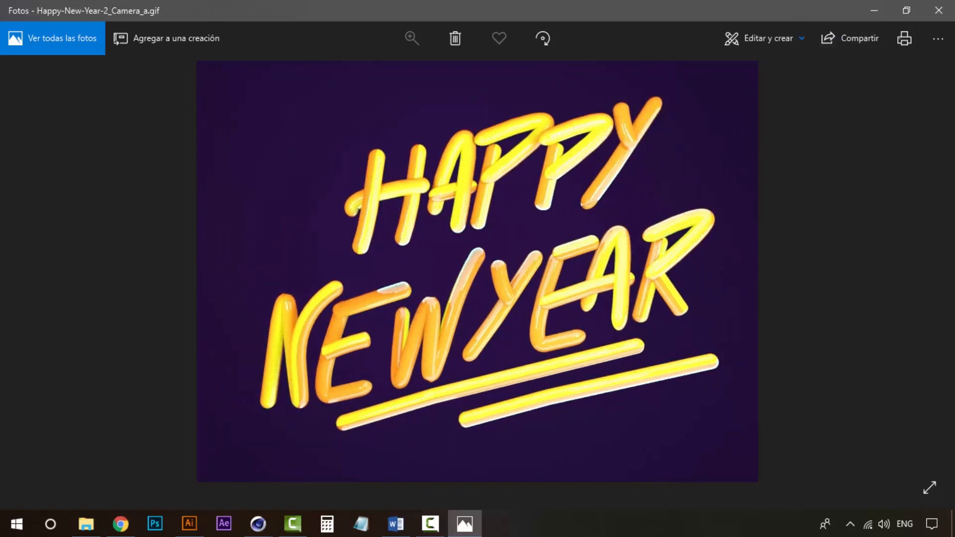
Switch from the reference image back to Cinema 4D and place the lettering material's editor beside the Live Viewer render
left_click(468, 524)
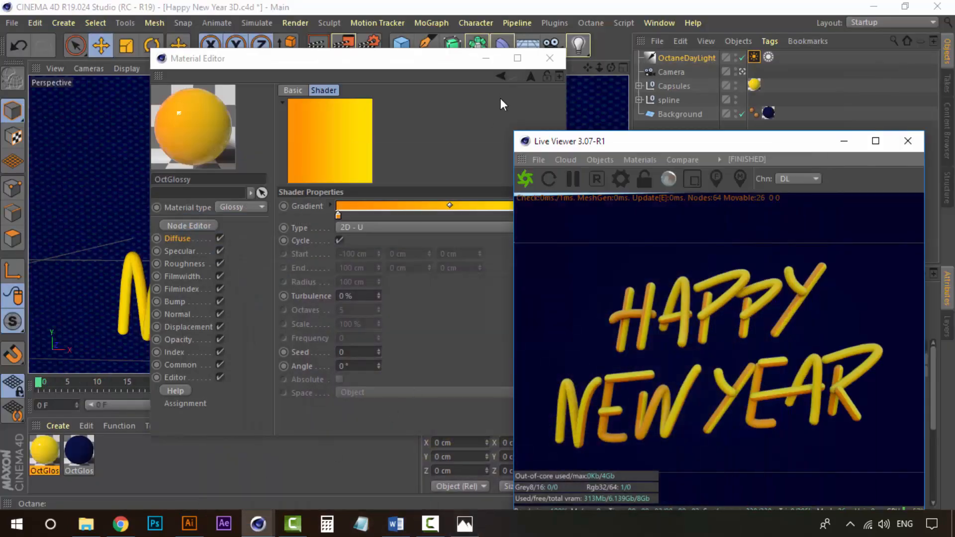
left_click(410, 58)
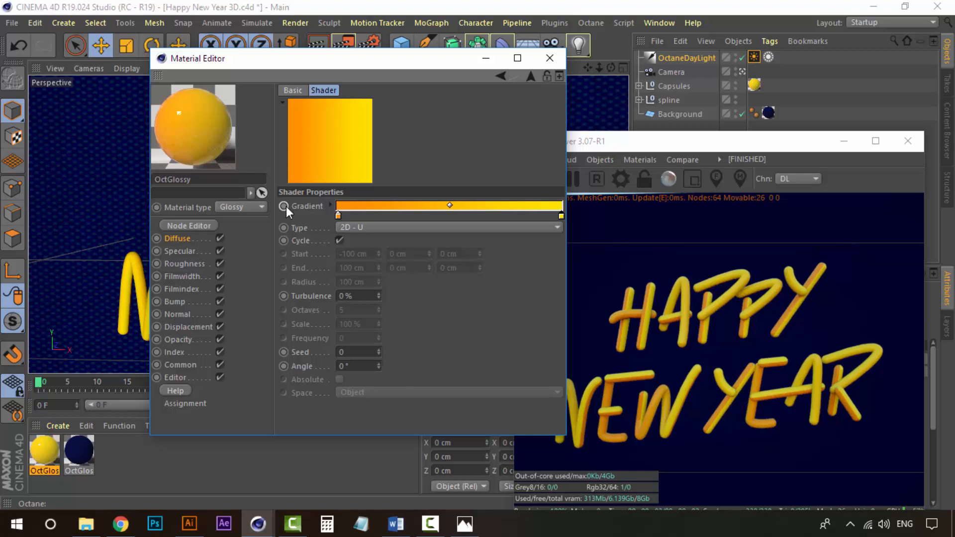
left_click_drag(411, 67, 446, 94)
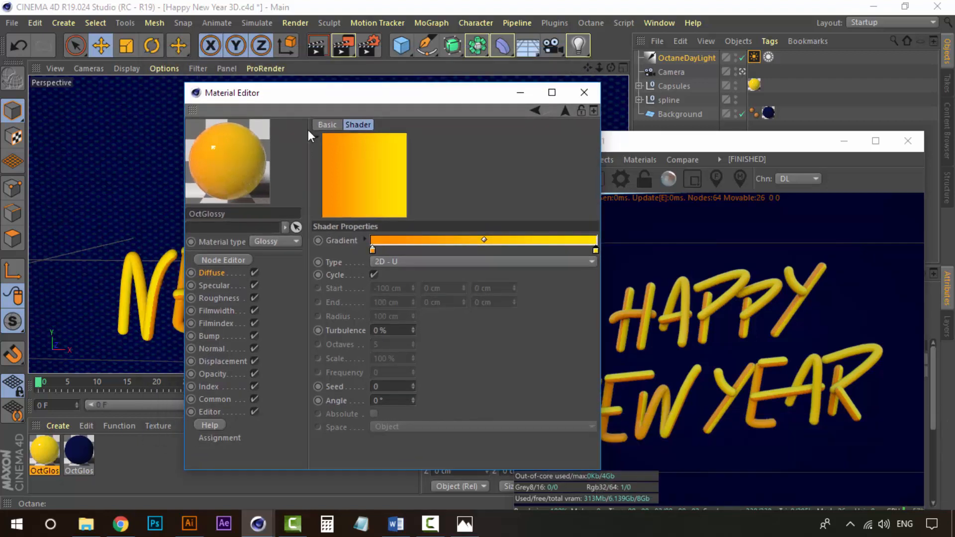
left_click_drag(409, 101, 430, 100)
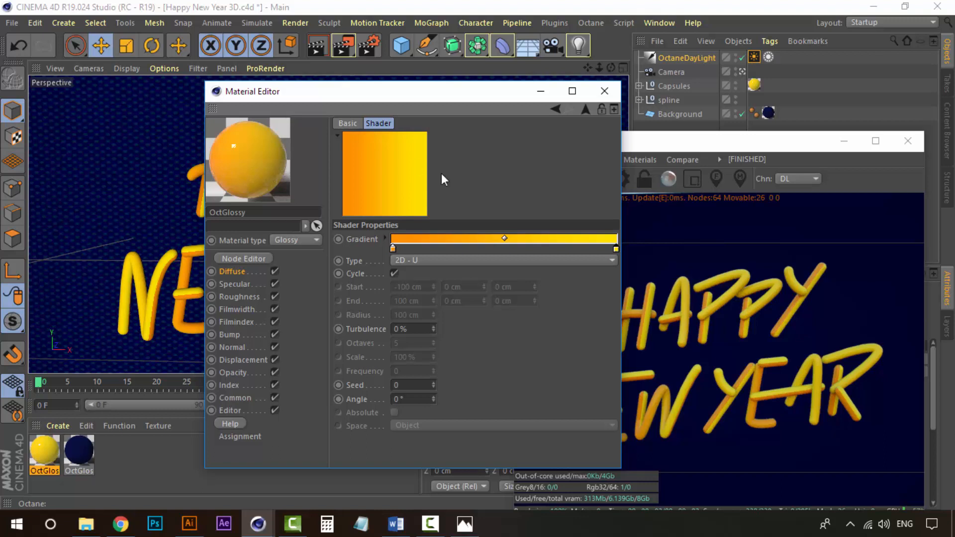
Create a new empty scene and clear the Material Editor and Live Viewer windows away
left_click(14, 24)
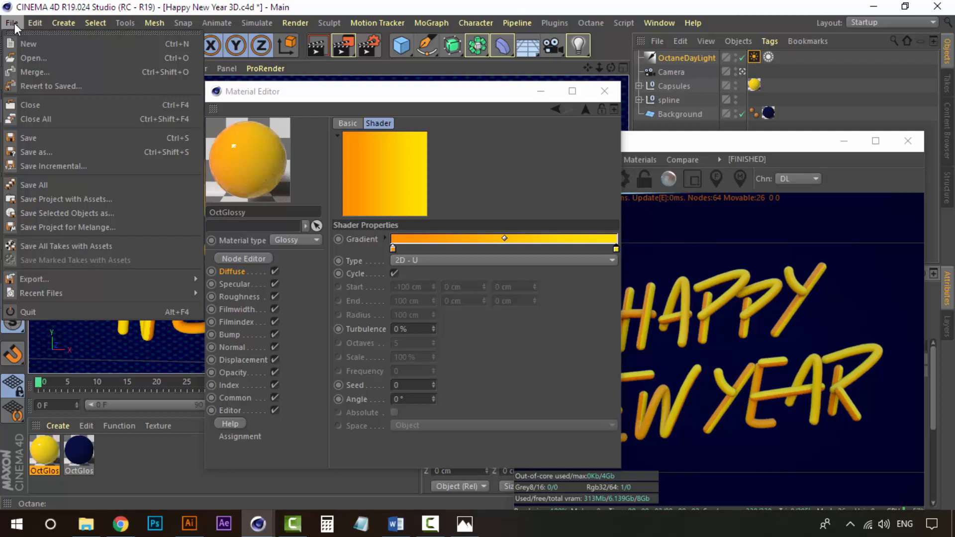
left_click(37, 43)
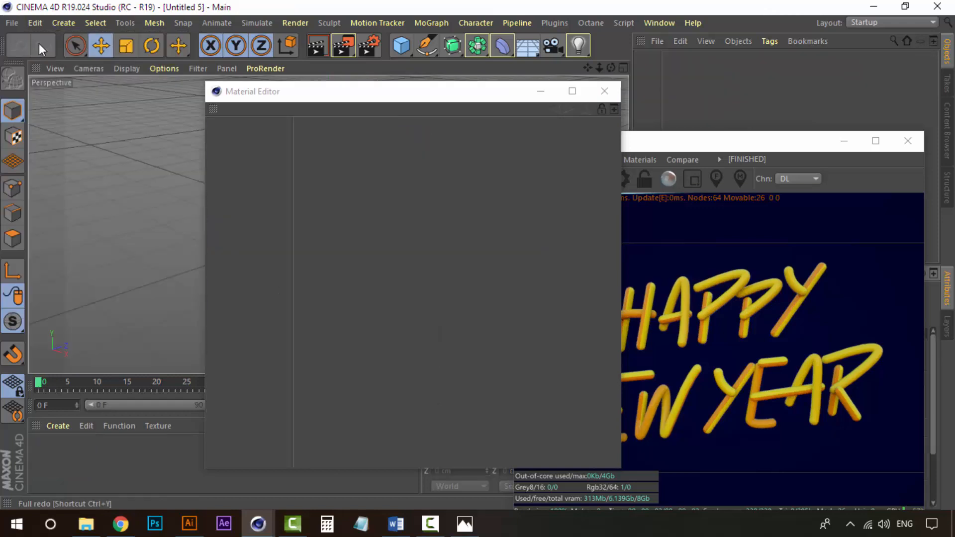
left_click(604, 97)
left_click(852, 141)
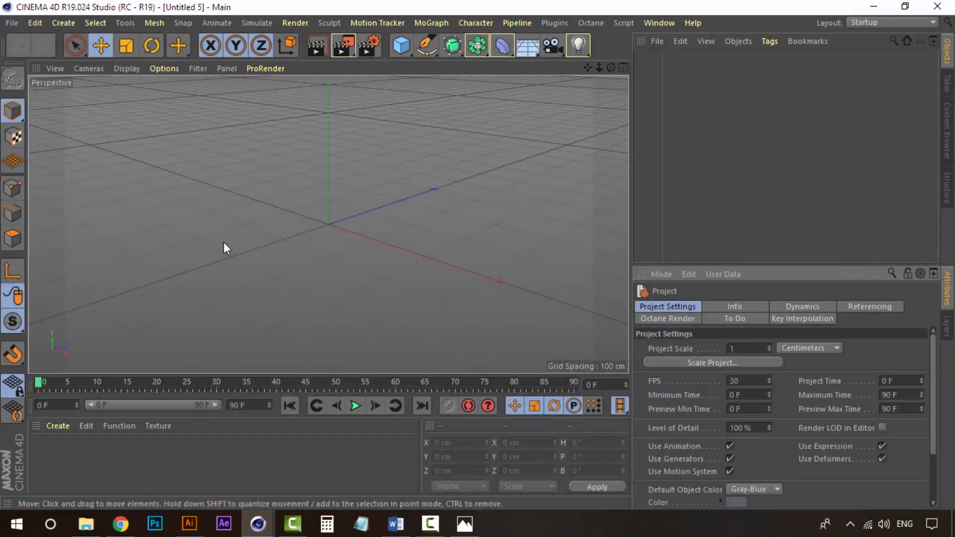
Add a Sphere primitive to the empty scene and show its coordinate settings
left_click(401, 45)
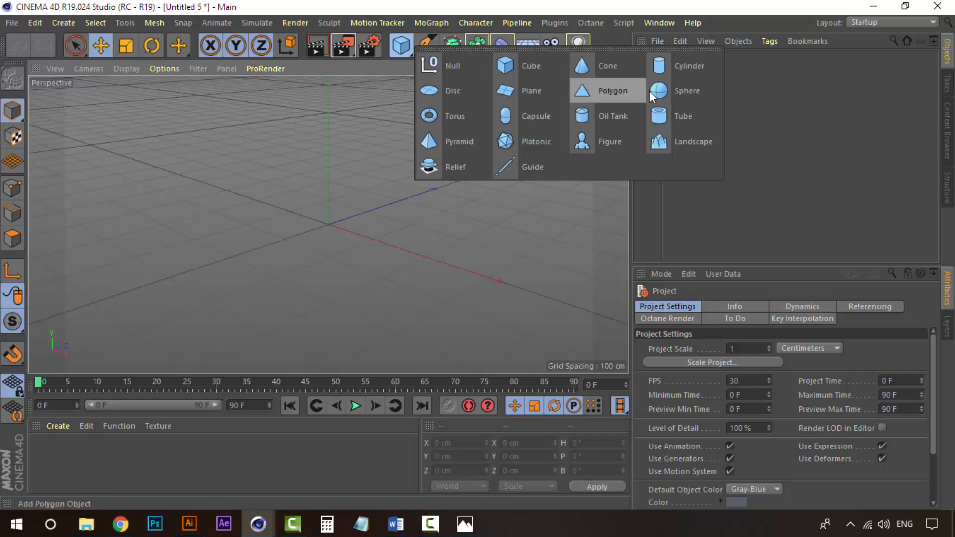
left_click(674, 97)
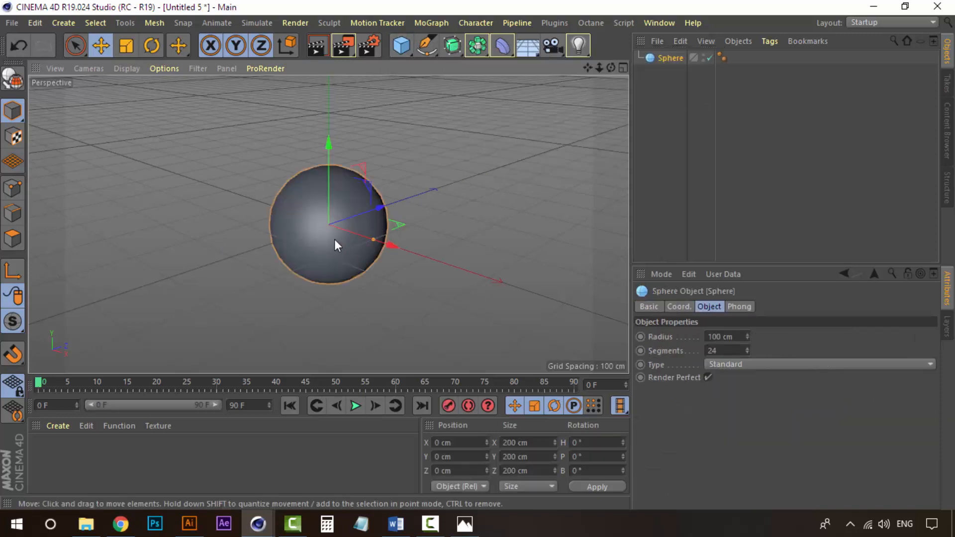
left_click_drag(334, 239, 416, 198, "alt")
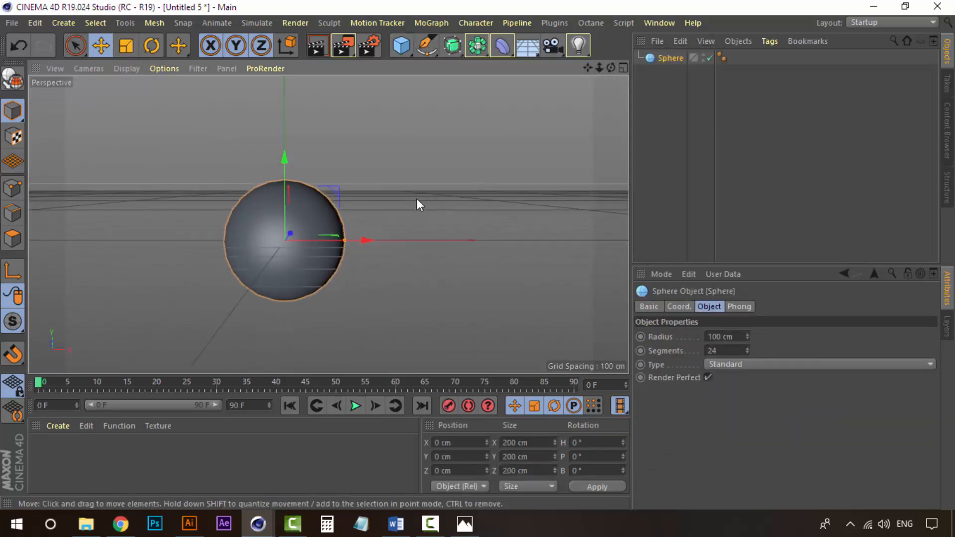
left_click(667, 121)
left_click(679, 58)
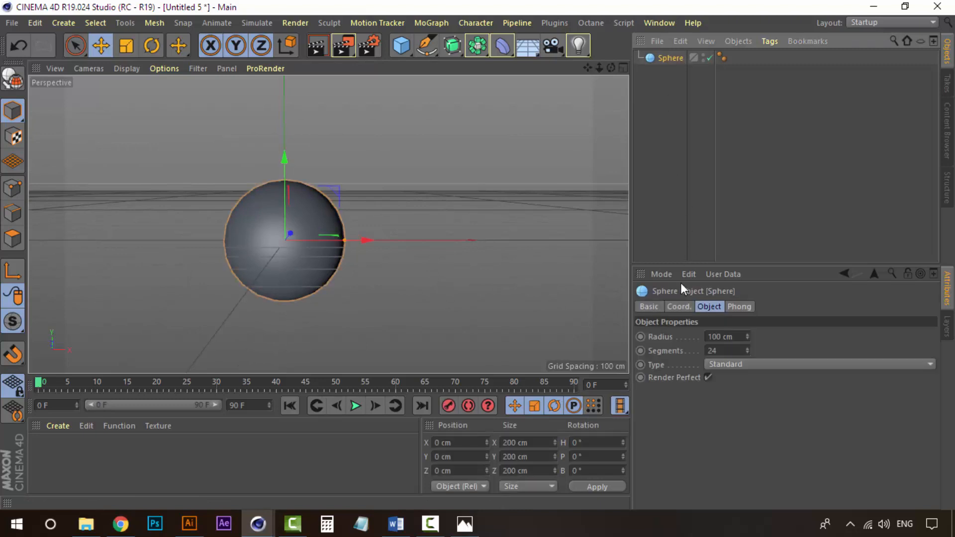
left_click(678, 307)
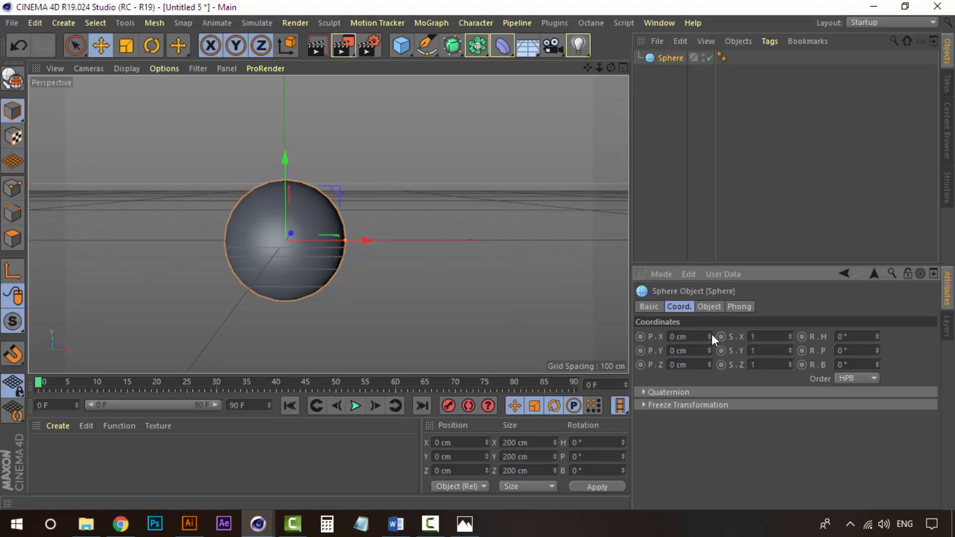
left_click_drag(709, 336, 746, 330)
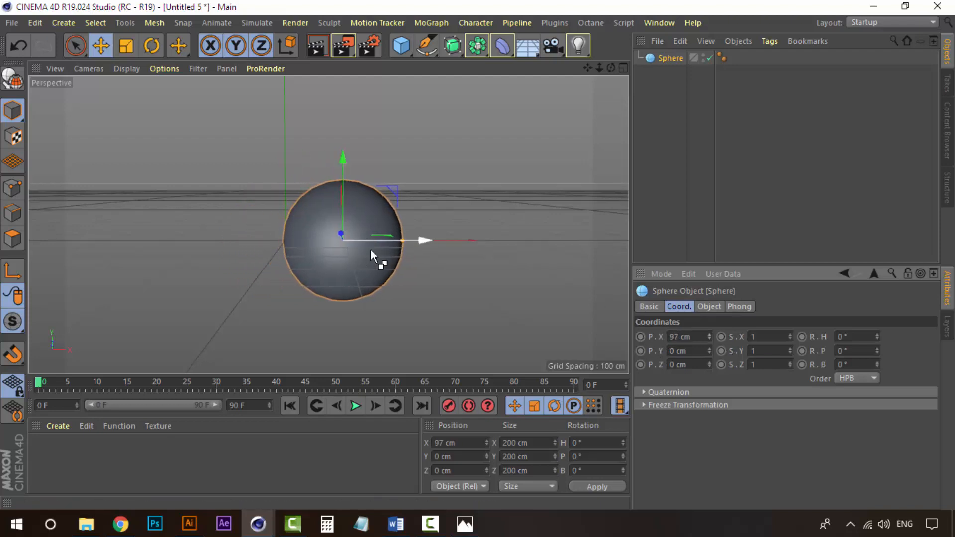
key("ctrl+z")
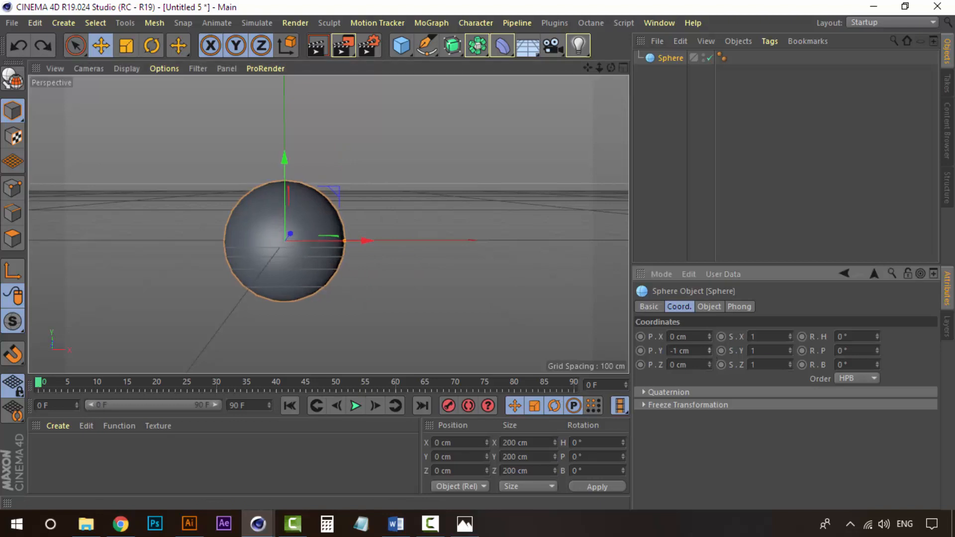
mouse_move(712, 351)
left_mouse_down()
mouse_move(712, 328)
mouse_move(708, 396)
mouse_move(708, 338)
left_mouse_up()
key("ctrl+z")
key("ctrl+z")
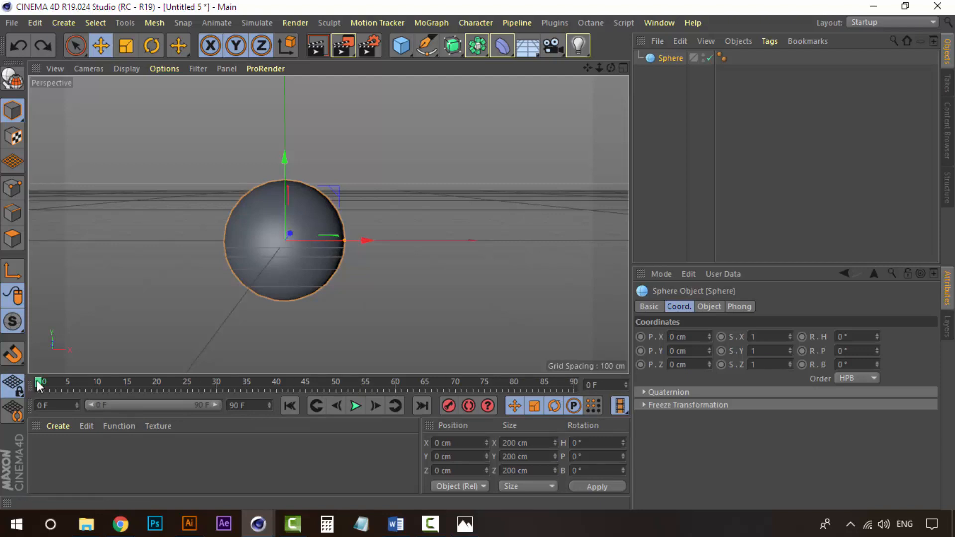
left_click_drag(73, 382, 198, 402)
left_click_drag(198, 380, 49, 387)
left_click_drag(298, 239, 571, 228)
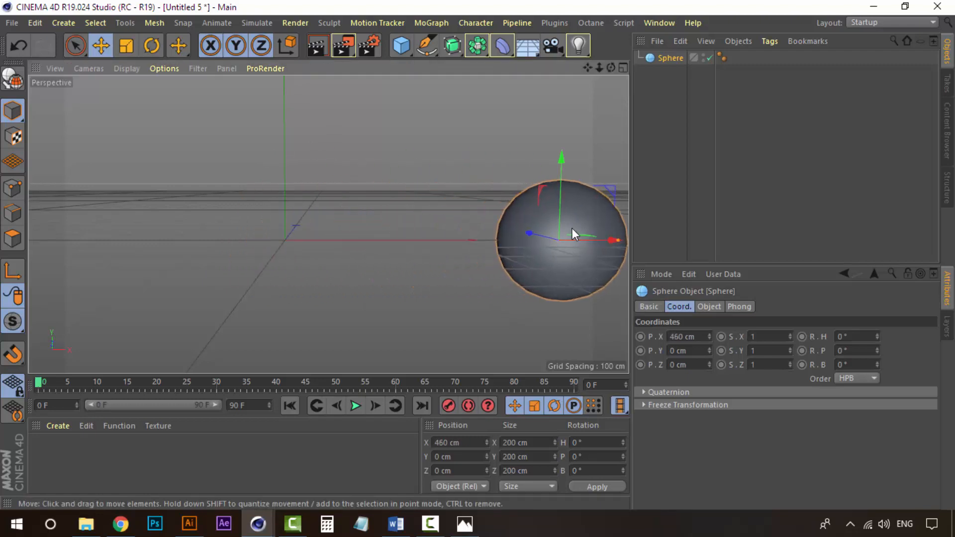
key("ctrl+z")
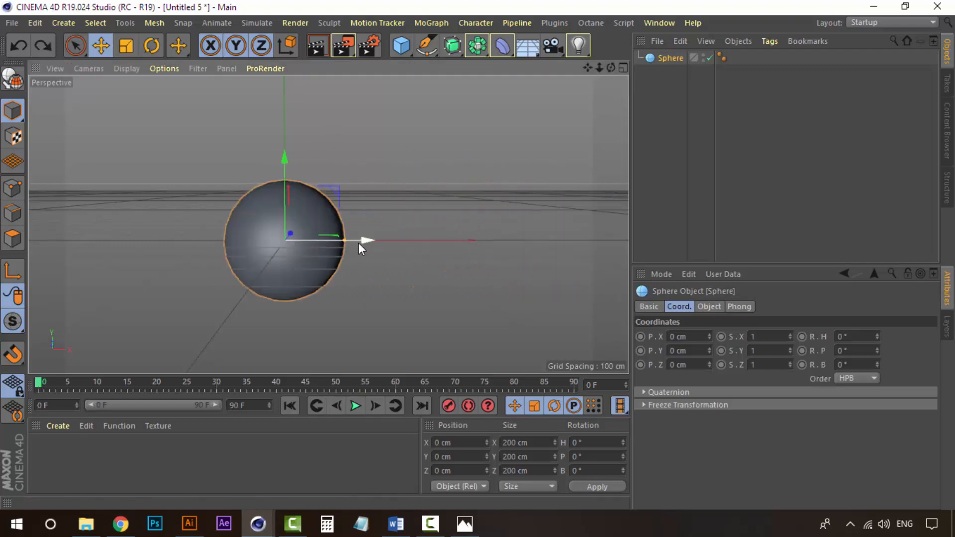
left_click_drag(360, 245, 551, 233)
key("ctrl+z")
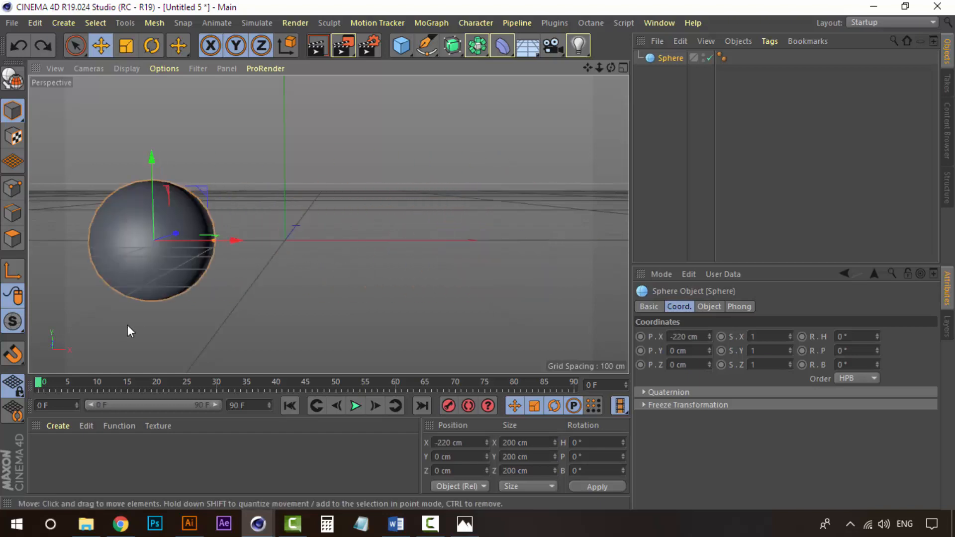
Move the sphere to -220 cm on X and keyframe its X position at frame 0
left_click(186, 243)
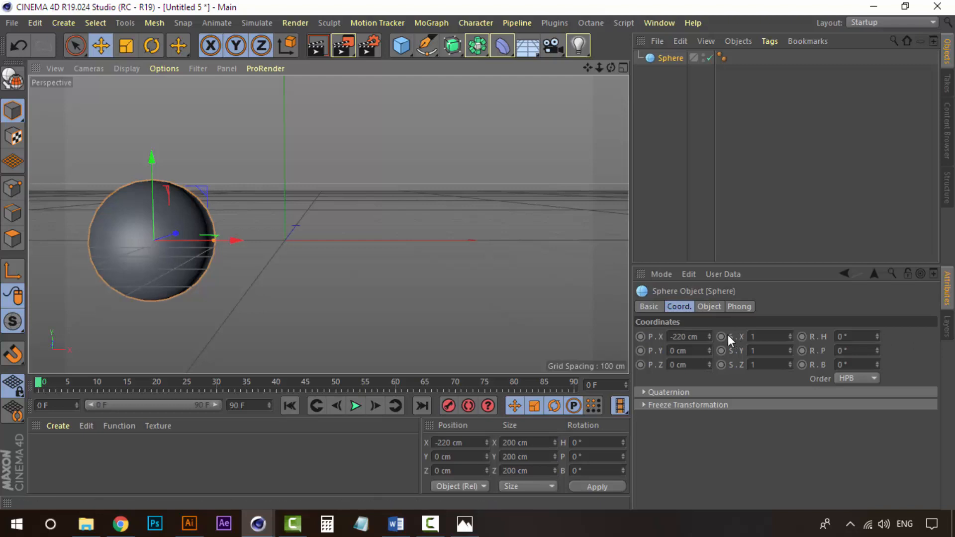
left_click(641, 336, "ctrl")
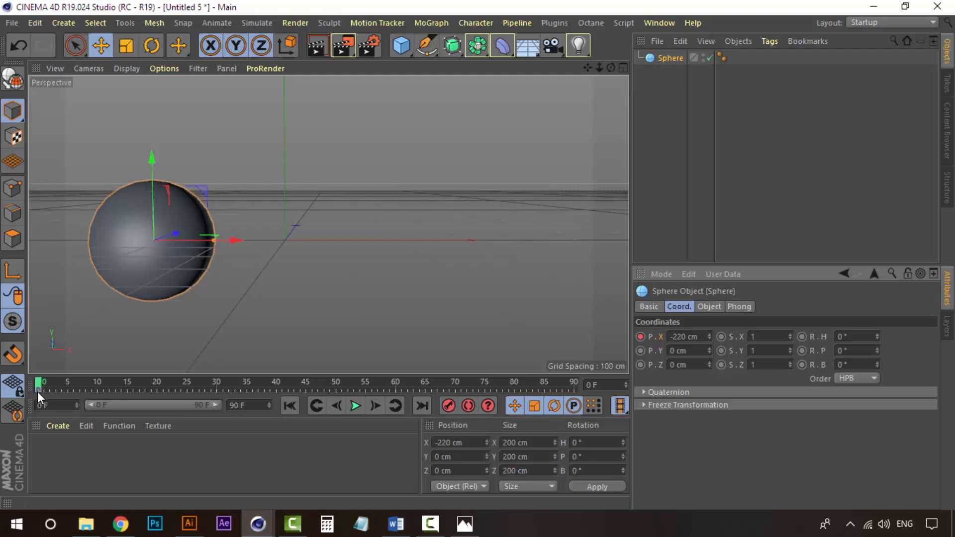
At frame 90, move the sphere along X to about 389 cm and keyframe its X position
left_click_drag(39, 384, 58, 383)
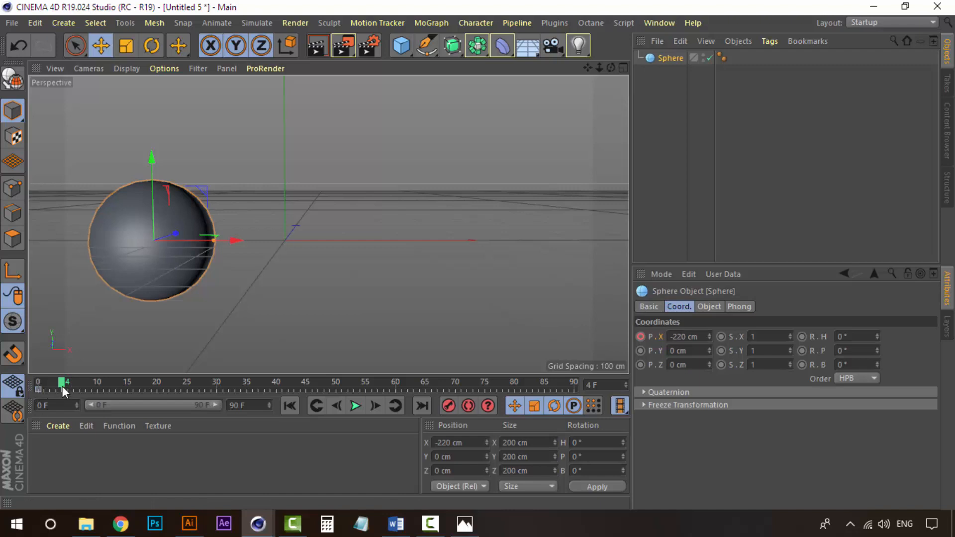
mouse_move(62, 384)
left_mouse_down()
mouse_move(27, 383)
mouse_move(47, 384)
left_mouse_up()
left_click_drag(50, 384, 306, 368)
left_click_drag(310, 381, 488, 381)
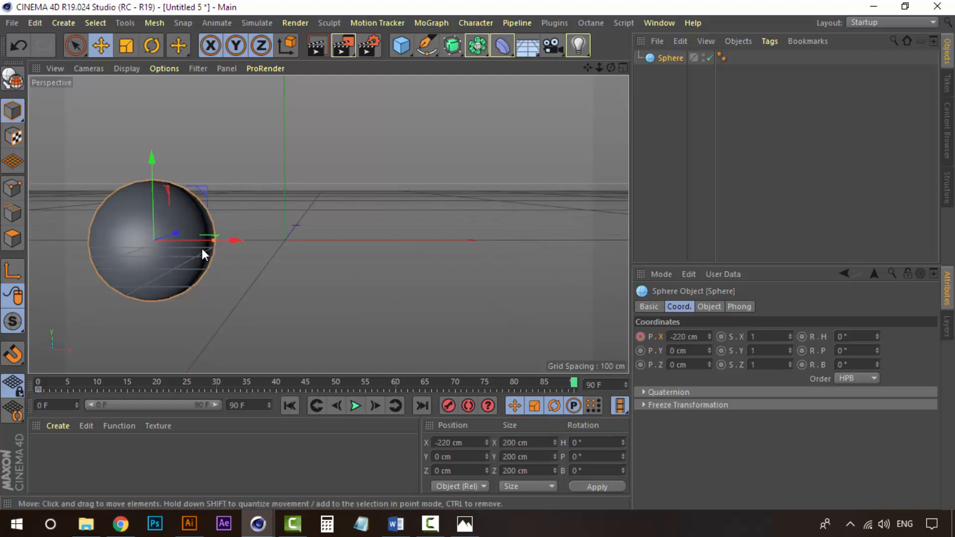
left_click_drag(201, 240, 563, 233)
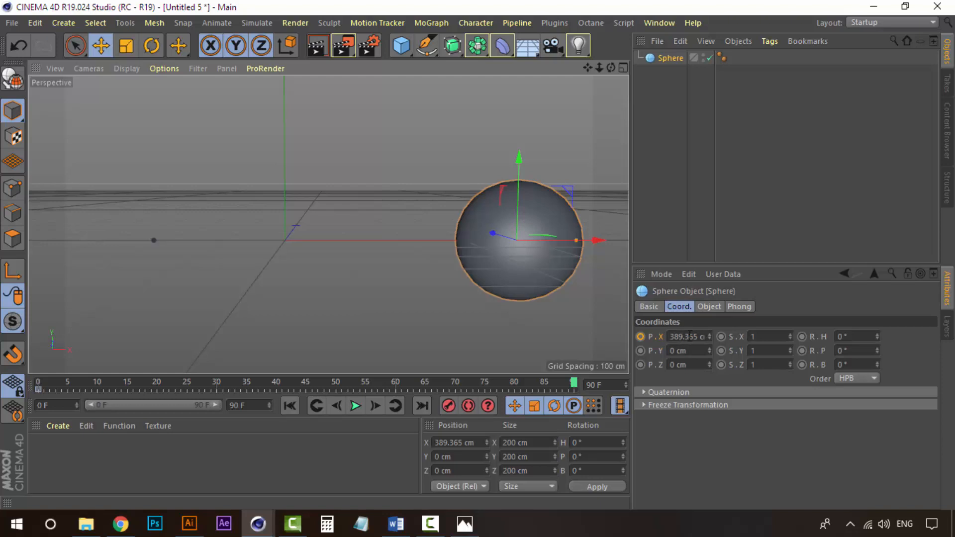
left_click(640, 337)
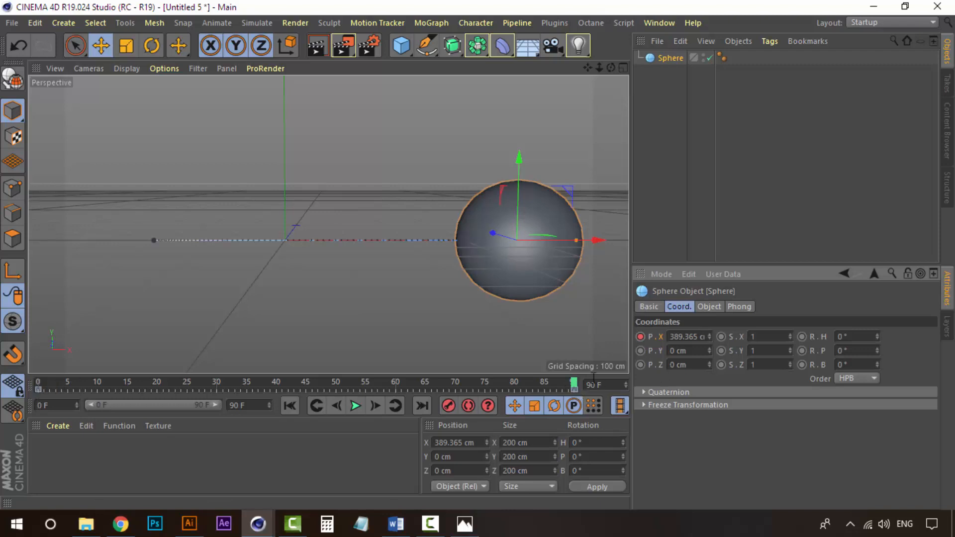
Scrub back to frame 0 and play the sphere's movement to check the animation
mouse_move(574, 385)
left_mouse_down()
mouse_move(124, 381)
mouse_move(23, 393)
mouse_move(307, 373)
mouse_move(49, 383)
mouse_move(151, 382)
left_mouse_up()
mouse_move(308, 388)
left_mouse_down()
mouse_move(631, 381)
mouse_move(349, 369)
mouse_move(144, 374)
mouse_move(629, 366)
mouse_move(341, 360)
mouse_move(355, 358)
mouse_move(38, 383)
left_mouse_up()
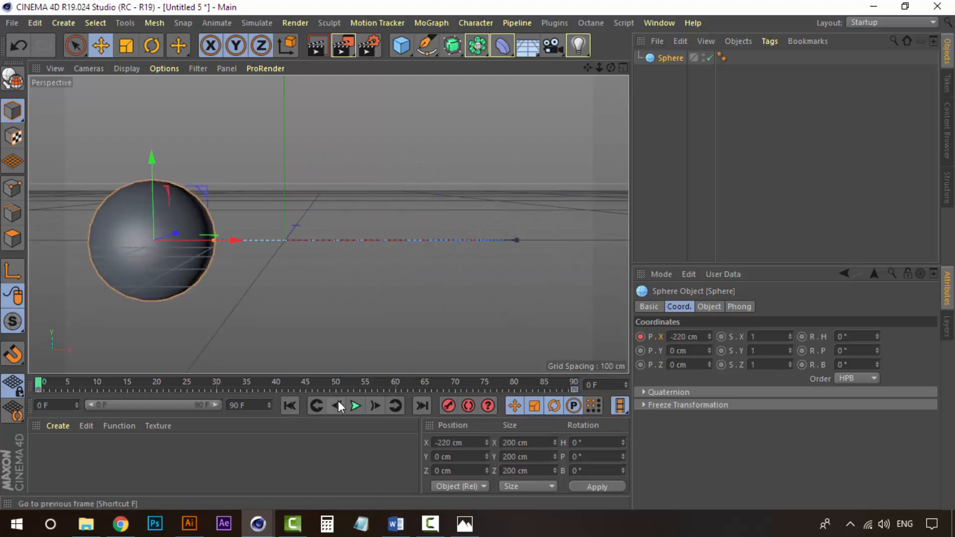
left_click(355, 405)
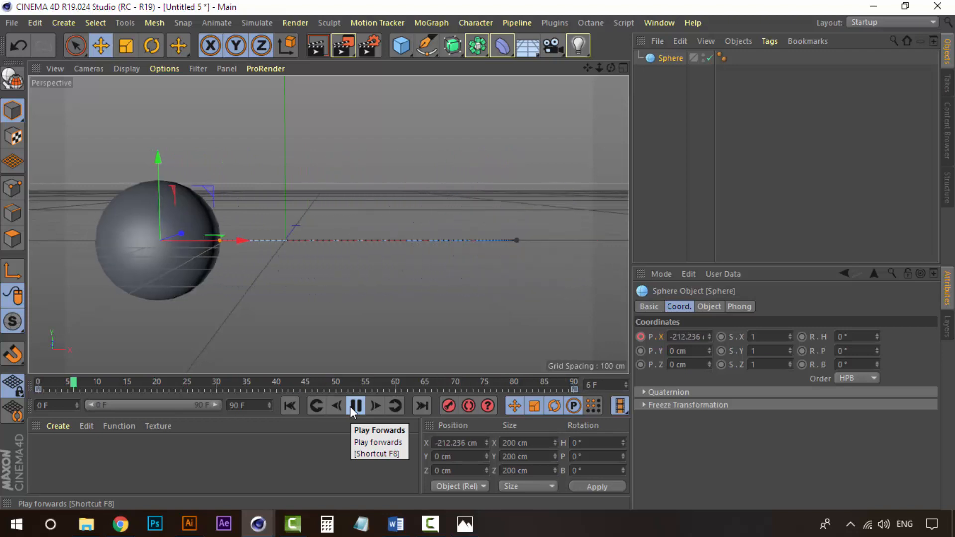
left_click(350, 407)
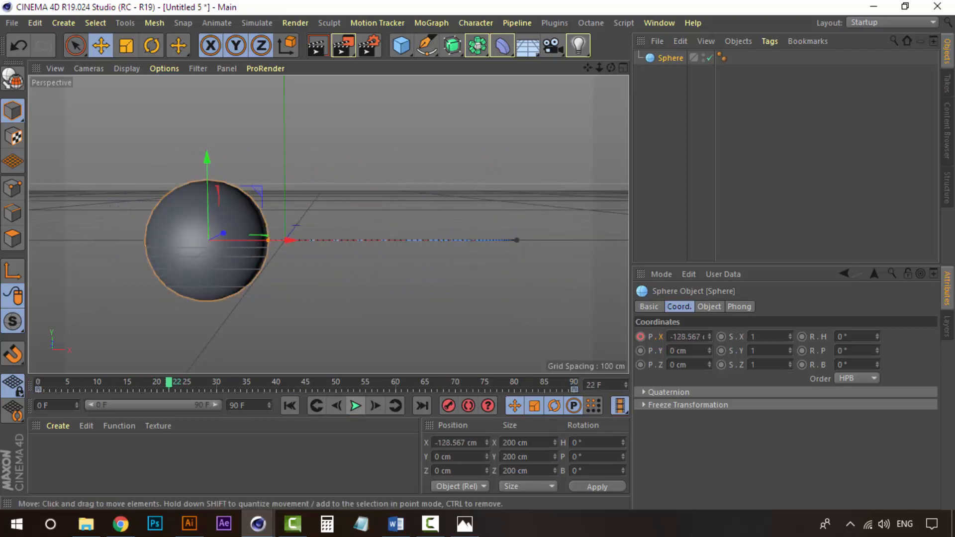
Switch back to the Happy New Year 3D scene and bring its Live Viewer render to the front
left_click(659, 22)
left_click(694, 370)
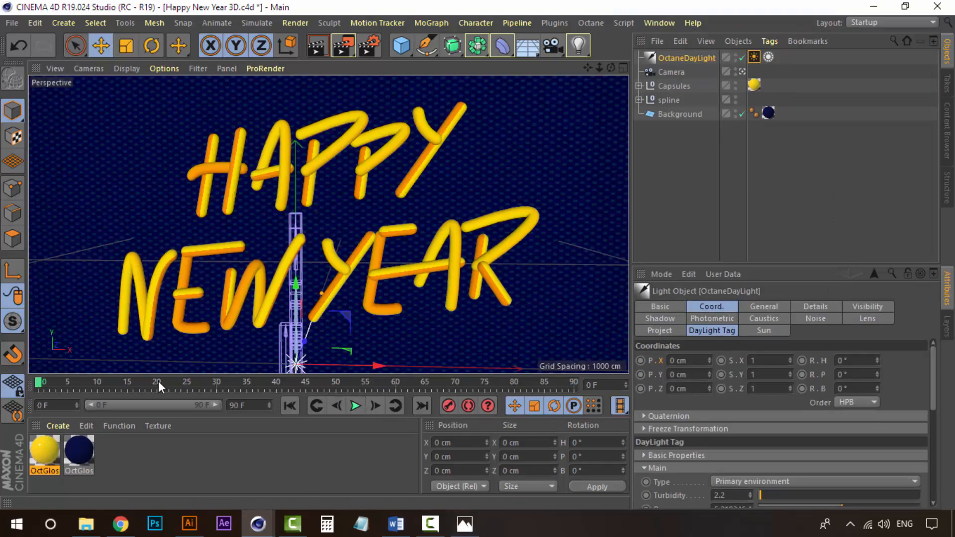
mouse_move(257, 517)
left_click(348, 460)
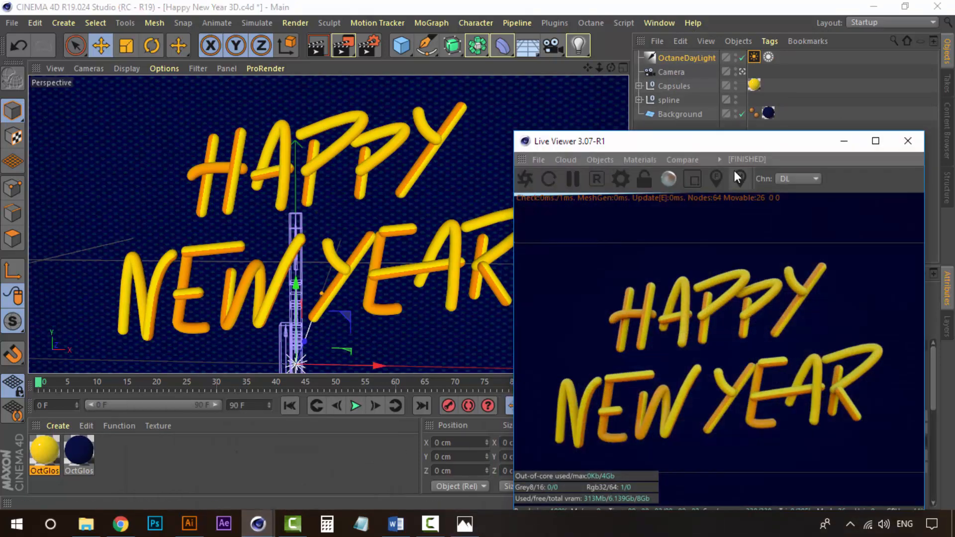
Open the diffuse gradient's settings in the yellow OctGlossy material and position the editor beside the Live Viewer
double_click(45, 450)
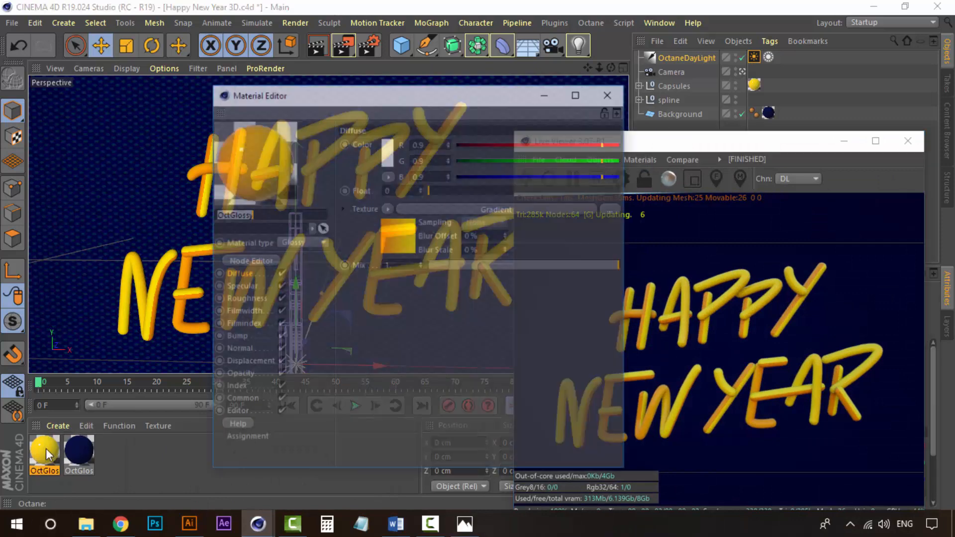
left_click(488, 207)
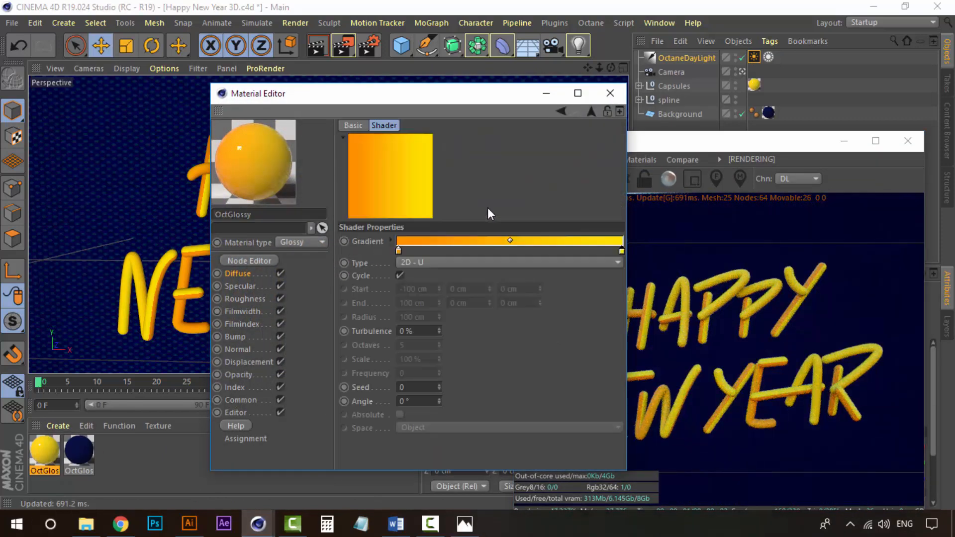
left_click_drag(439, 96, 562, 107)
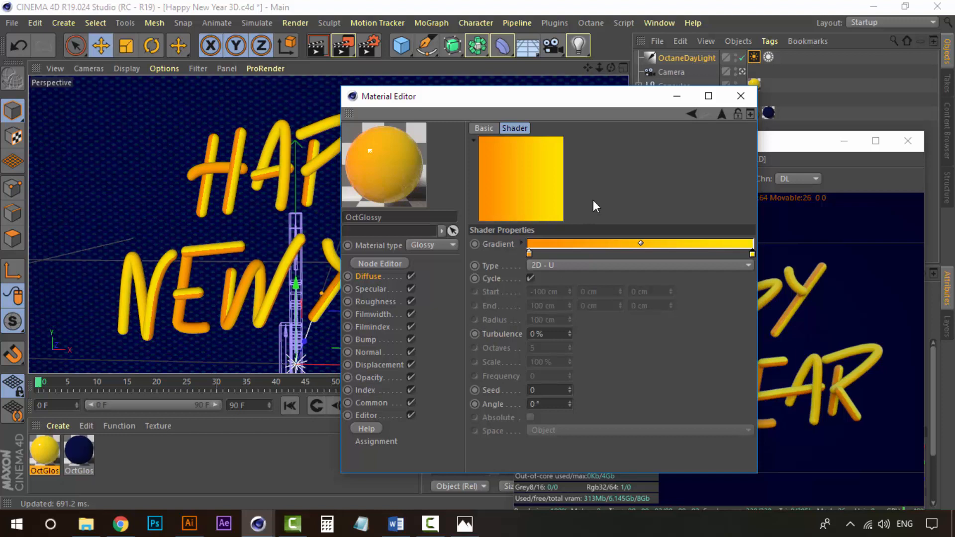
left_click_drag(592, 96, 762, 100)
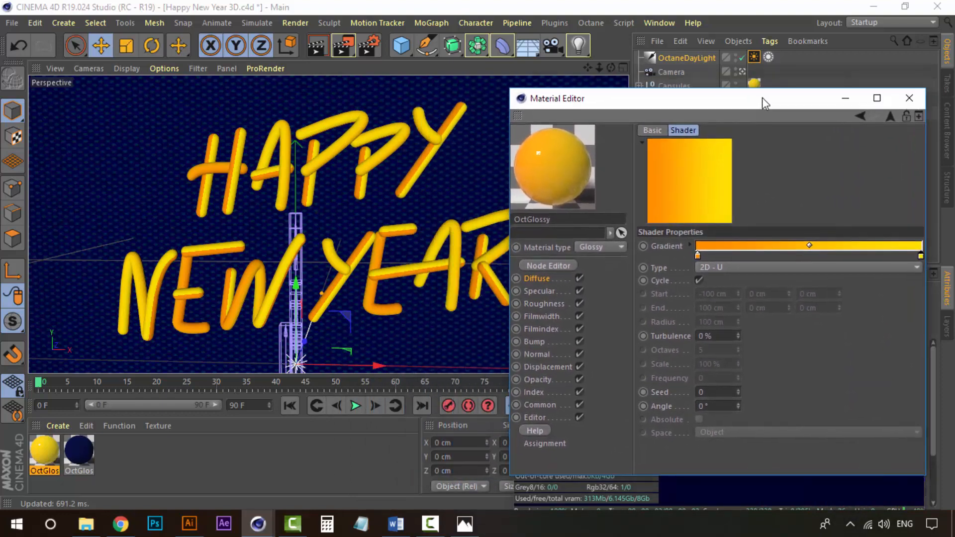
left_click_drag(706, 115, 499, 112)
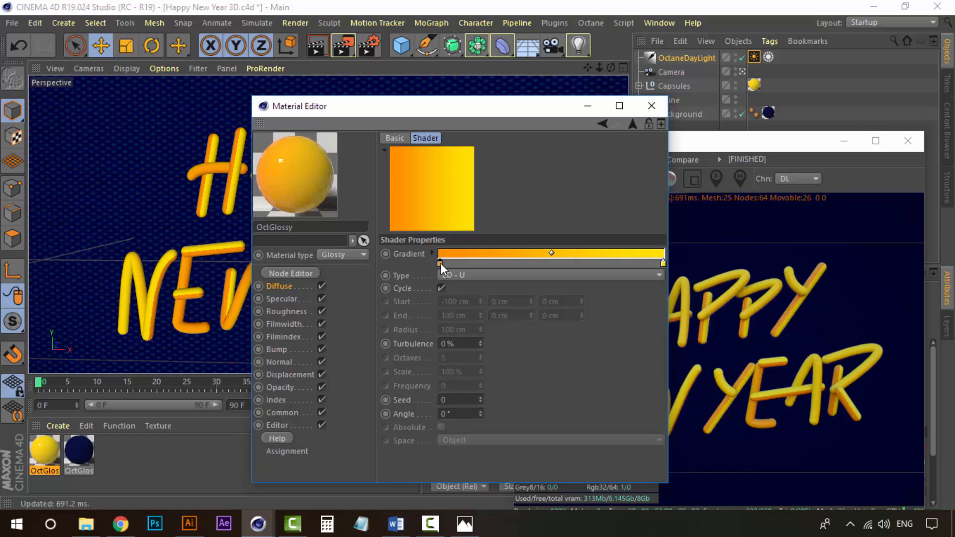
left_click_drag(440, 264, 656, 268)
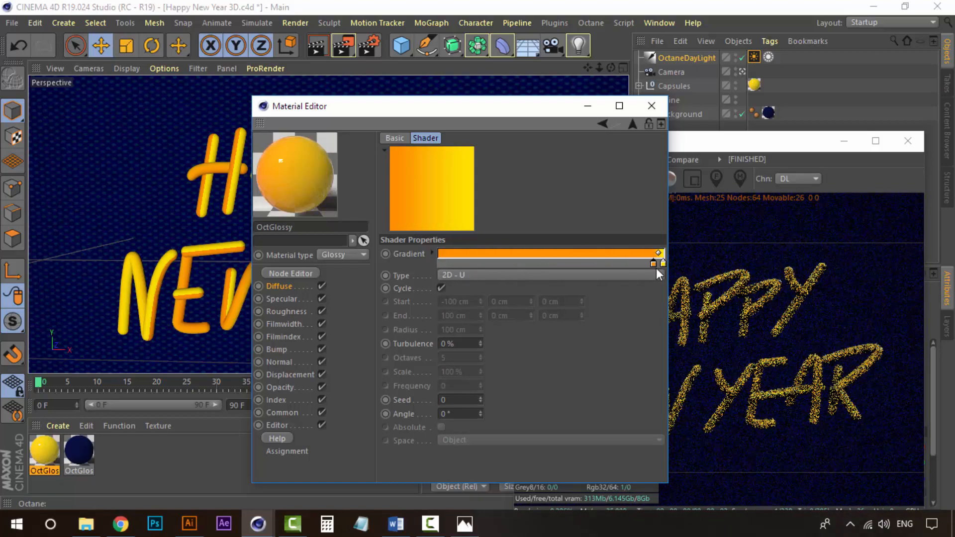
left_click_drag(549, 115, 437, 78)
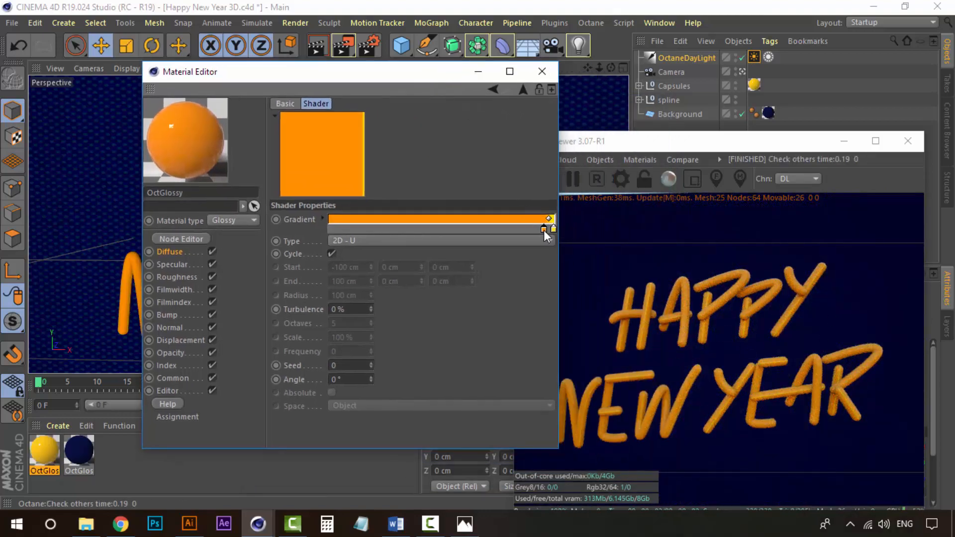
left_click_drag(544, 230, 321, 238)
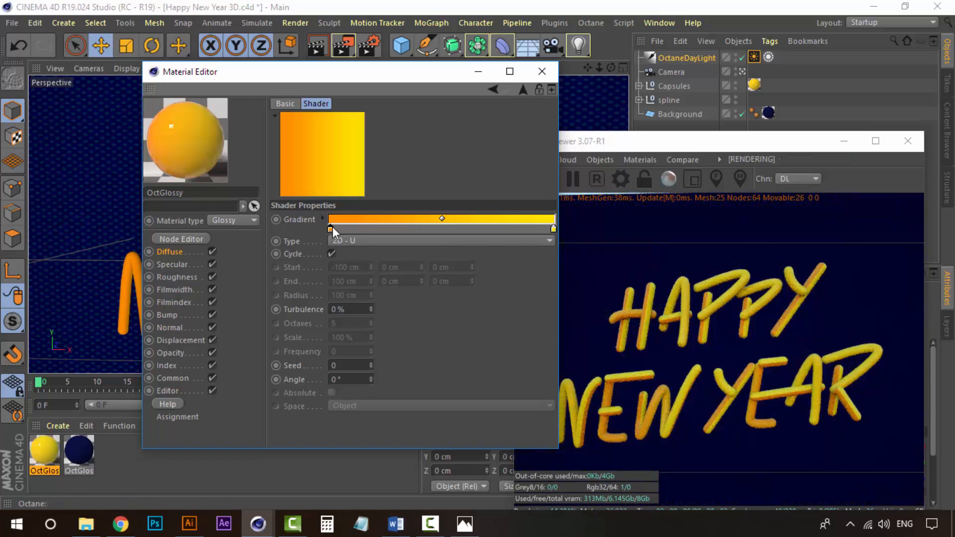
Keyframe the lettering material's diffuse gradient at frame 0, with the editor clear of the timeline's start
left_click_drag(331, 75, 612, 114)
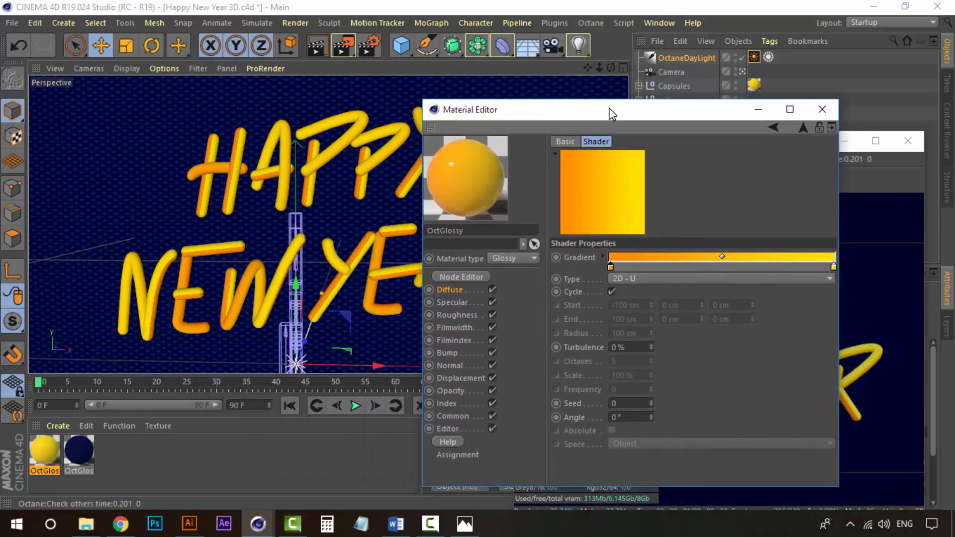
left_click(40, 390)
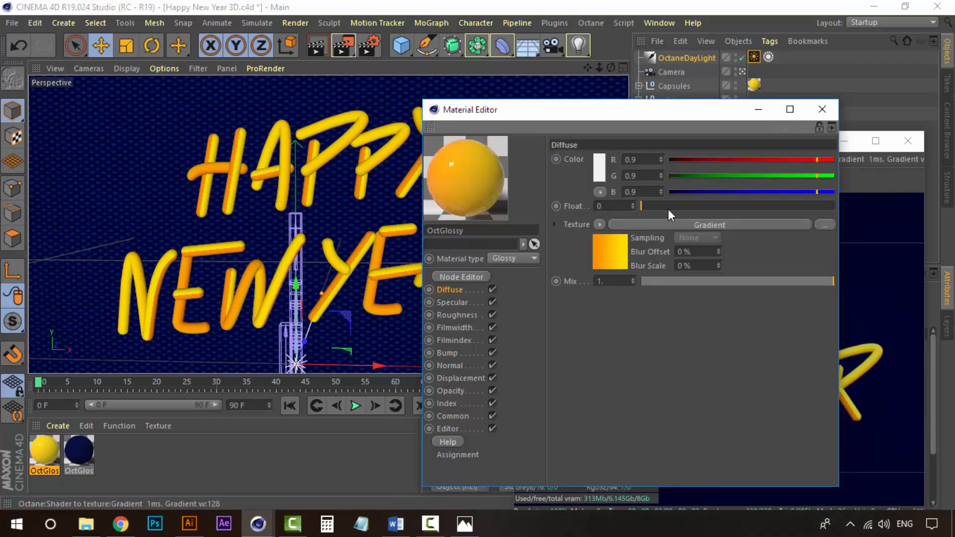
left_click(668, 224)
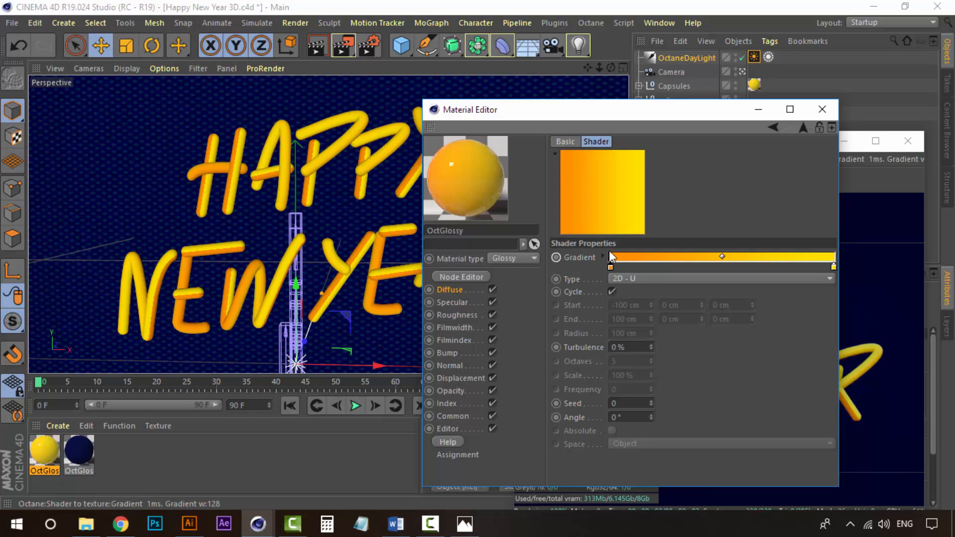
left_click(559, 256, "ctrl")
At frame 45, slide the gradient's orange knot almost to the yellow end and keyframe the gradient
left_click_drag(38, 382, 307, 385)
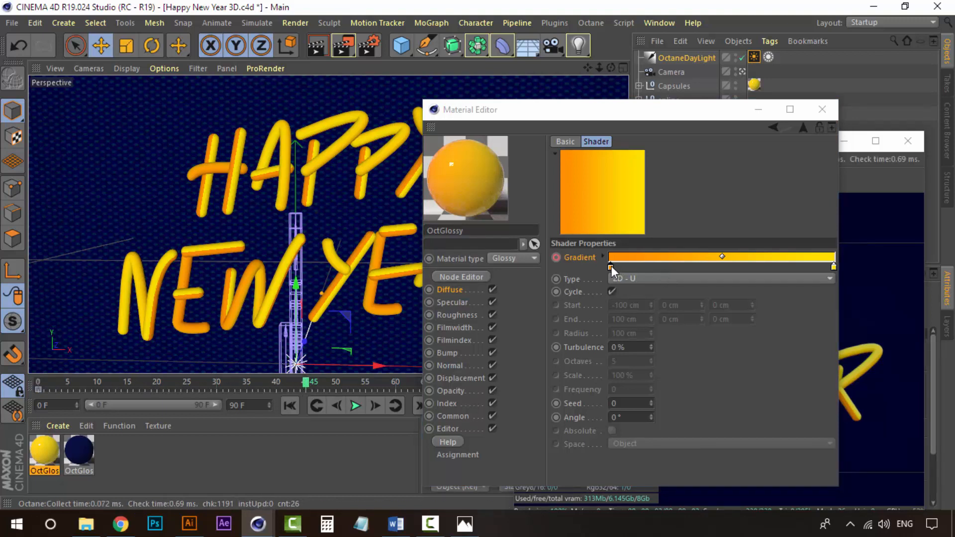
left_click_drag(610, 267, 819, 264)
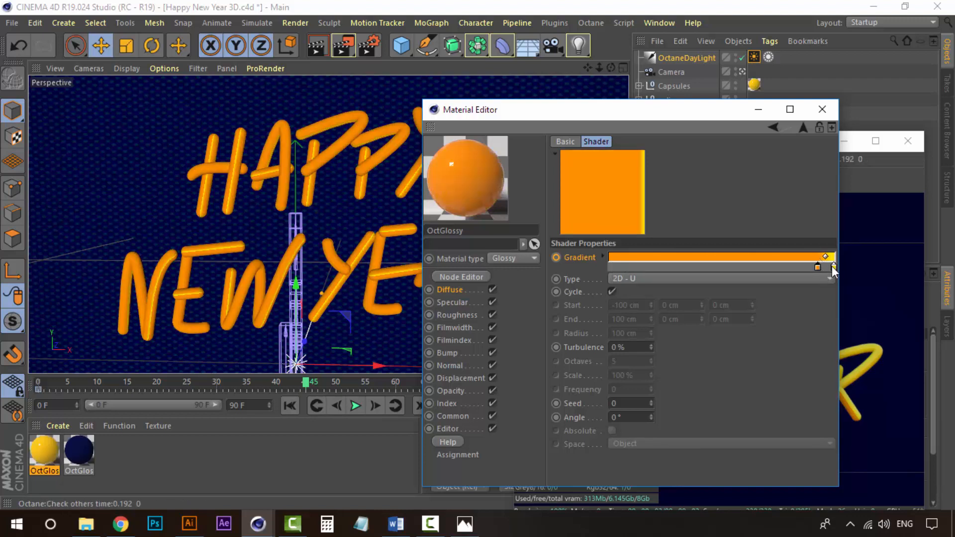
left_click_drag(712, 108, 676, 97)
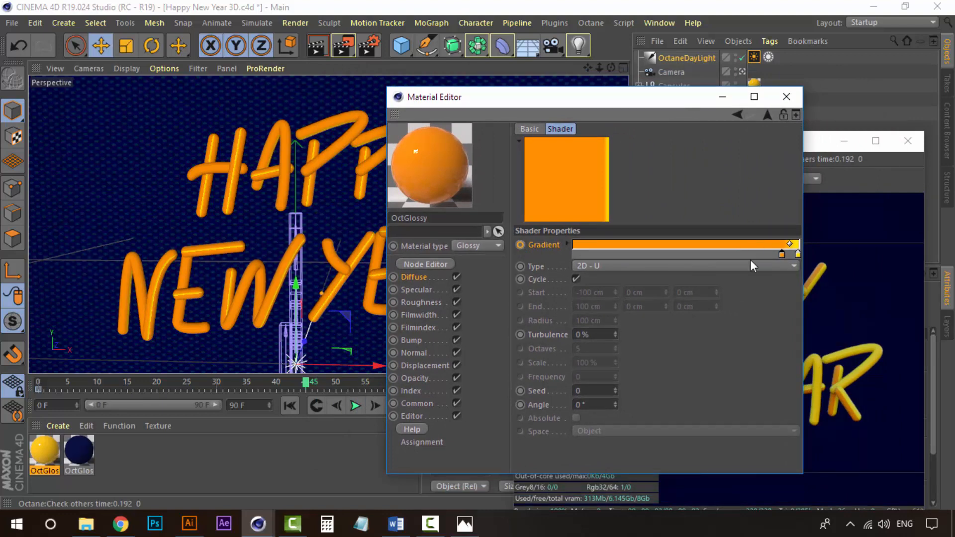
left_click(523, 246, "ctrl")
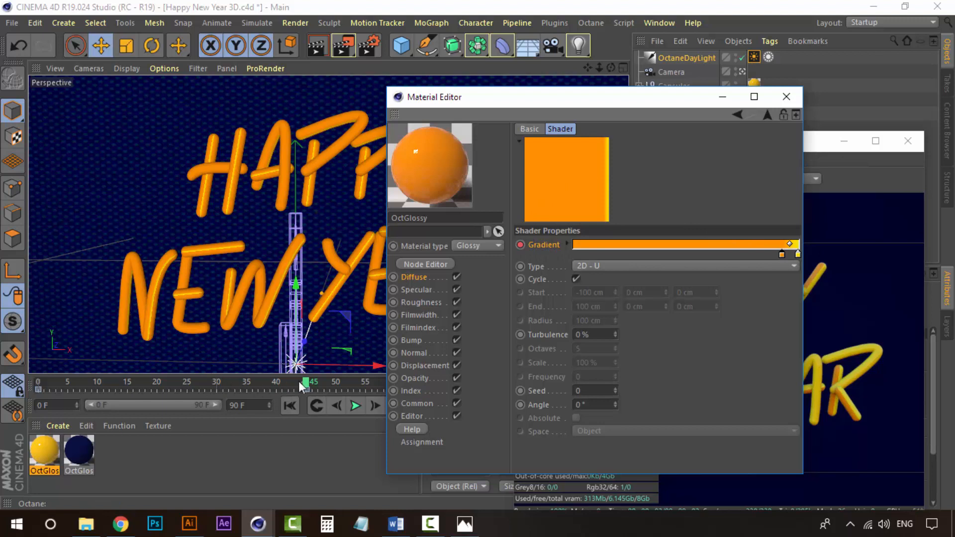
At frame 90, slide the orange knot back to the gradient's start and keyframe the gradient
left_click_drag(303, 387, 306, 364)
left_click_drag(514, 102, 699, 130)
left_click_drag(535, 145, 632, 175)
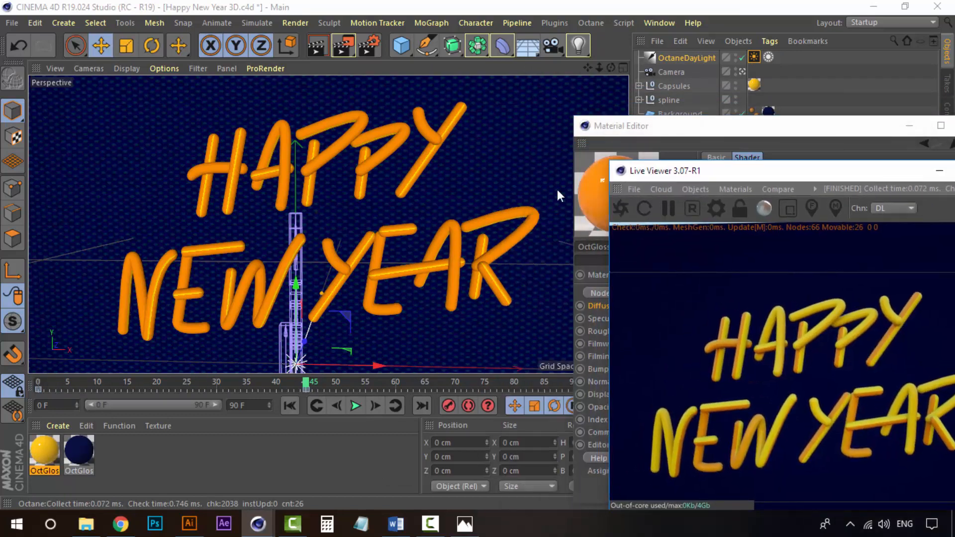
left_click(305, 381)
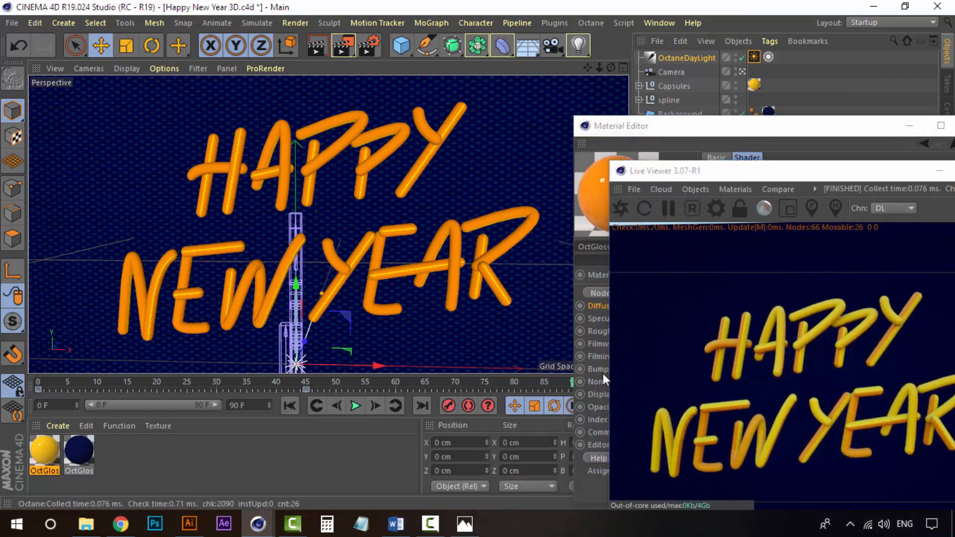
left_click(772, 144)
left_click_drag(749, 127, 277, 95)
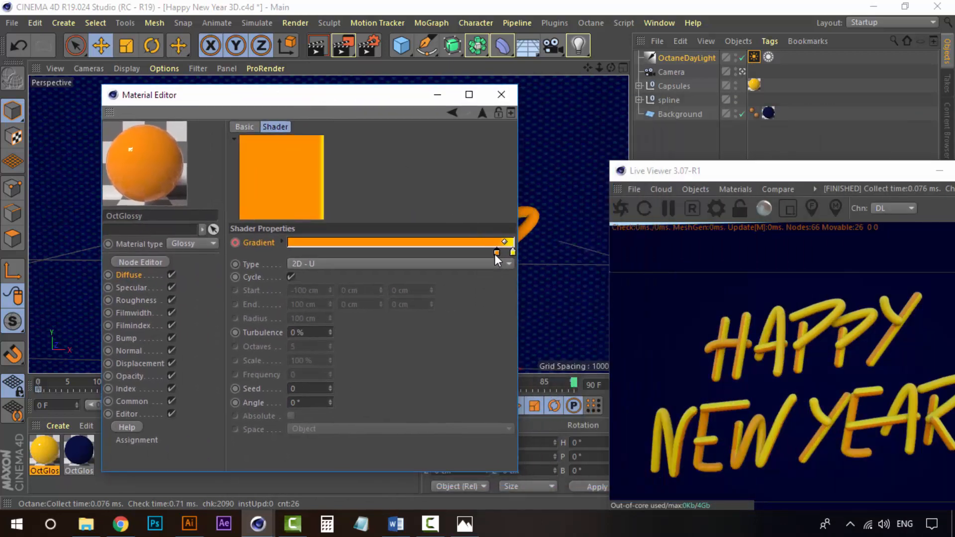
left_click_drag(495, 252, 279, 249)
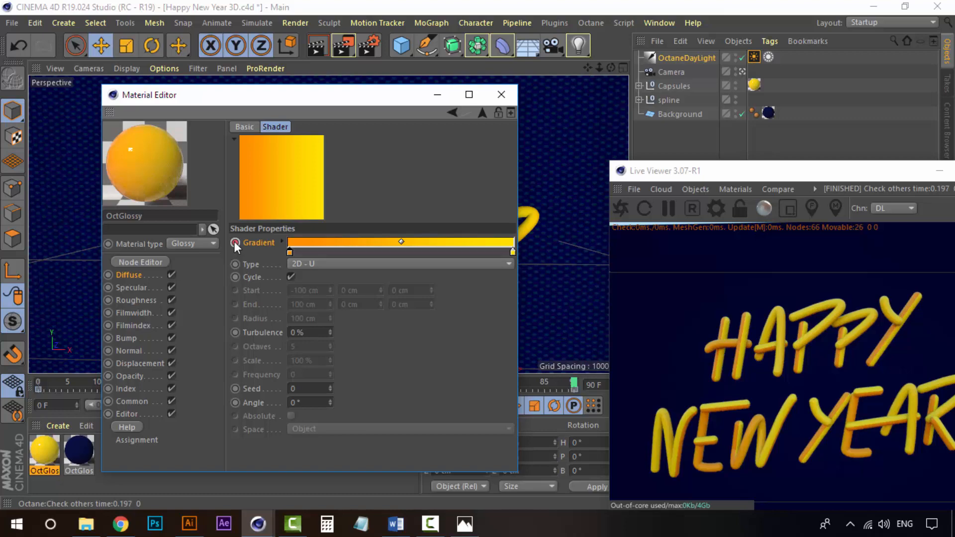
left_click_drag(351, 95, 780, 87)
Return to frame 0 and restart the Live Viewer render with the material editor closed
left_click_drag(63, 385, 34, 355)
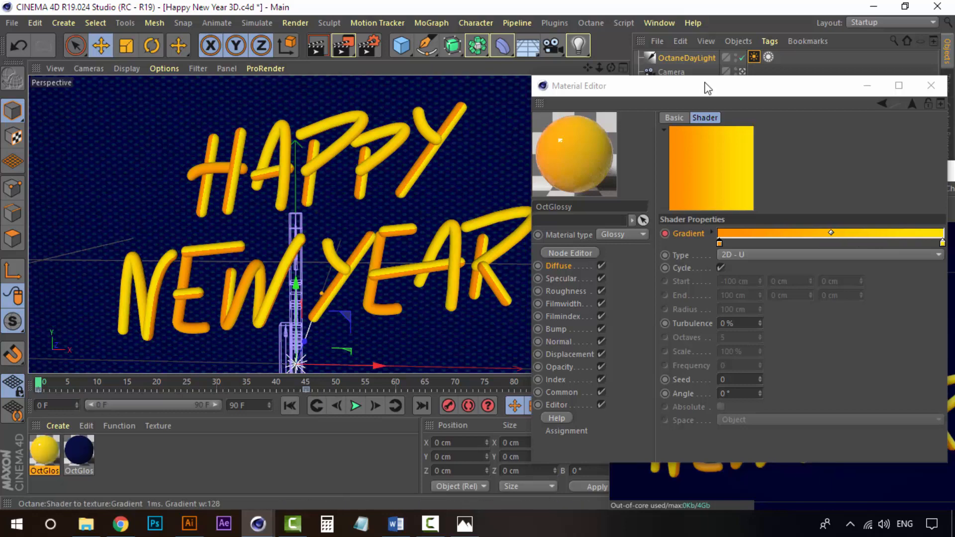
left_click_drag(707, 88, 335, 78)
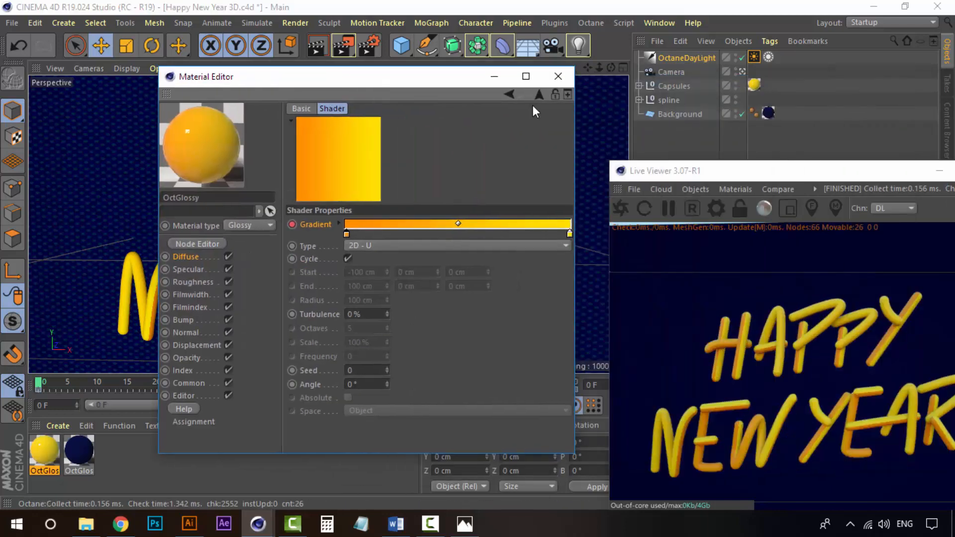
left_click(567, 77)
left_click_drag(738, 172, 491, 120)
left_click(377, 156)
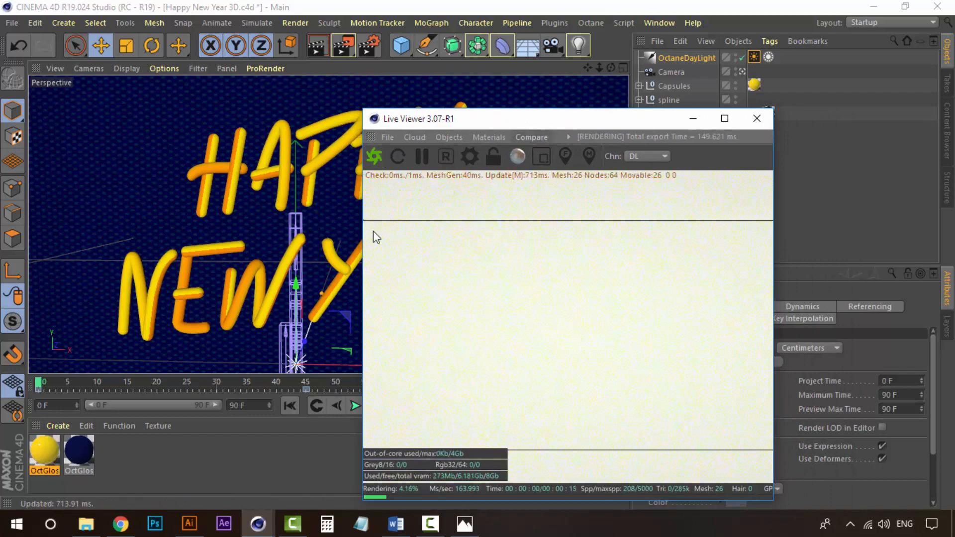
left_click_drag(560, 127, 656, 116)
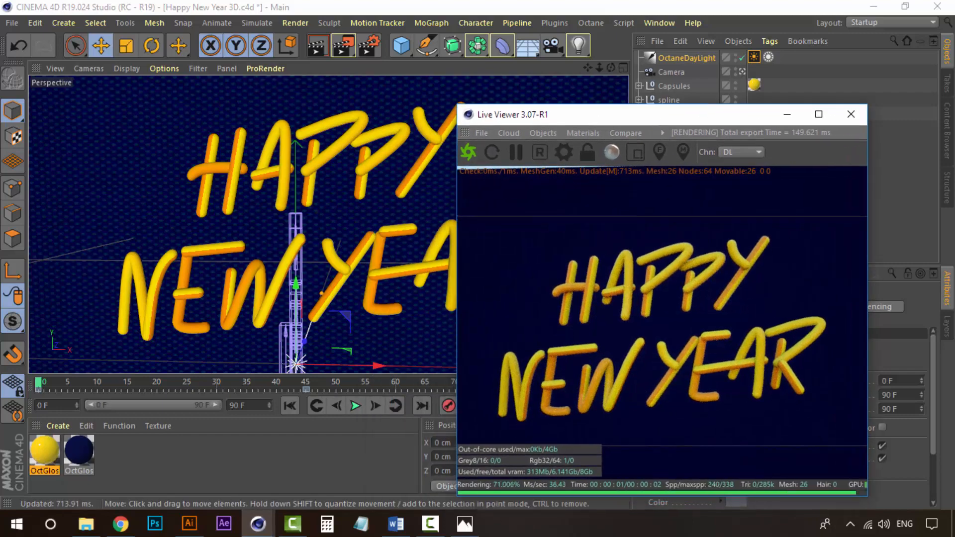
Scrub through the timeline and back to frame 0 to check the lettering's animated gradient in the Live Viewer
left_click_drag(41, 385, 458, 378)
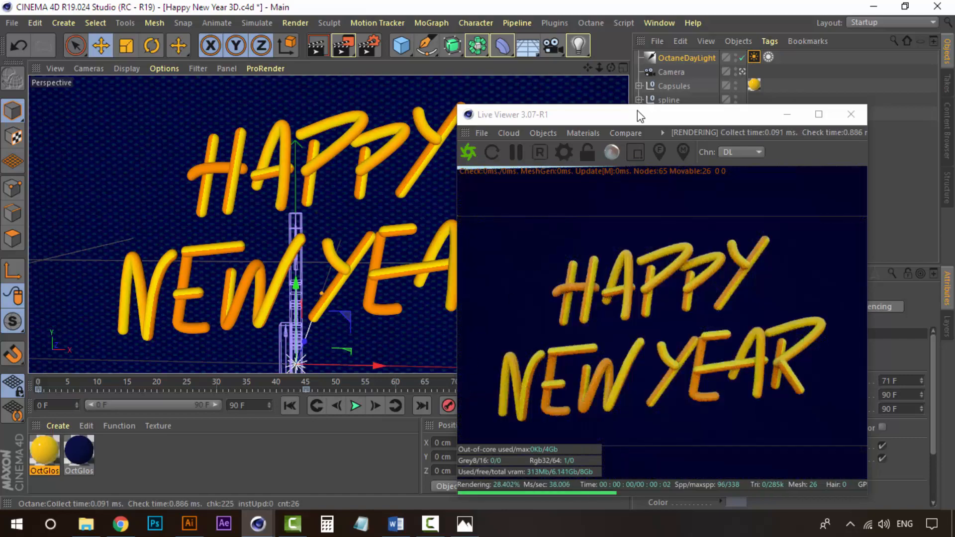
left_click_drag(637, 111, 774, 100)
left_click_drag(468, 382, 31, 382)
Compare the lettering with the reference animation Happy-New-Year-2_Camera_a.gif in Photos, and return to Cinema 4D with the Live Viewer in view
left_click(464, 523)
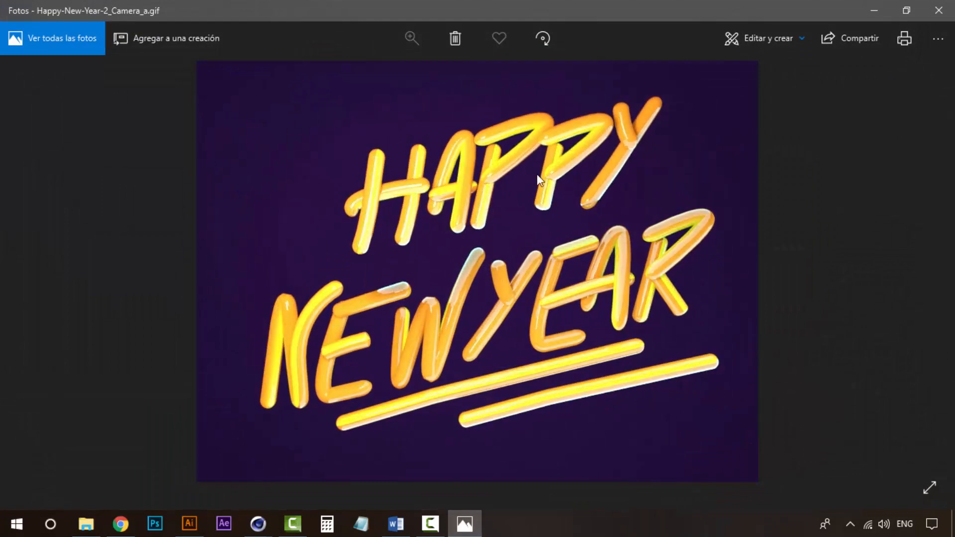
left_click(473, 525)
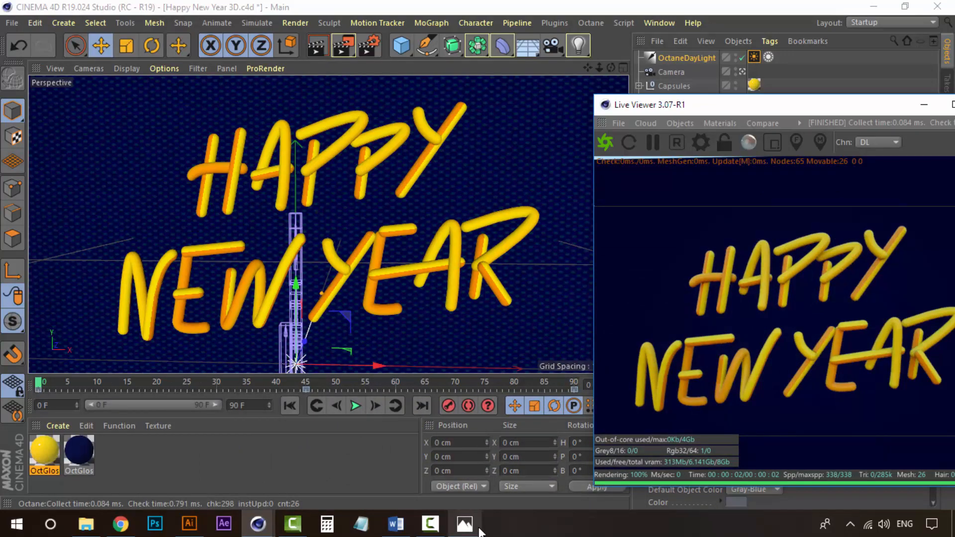
left_click(464, 524)
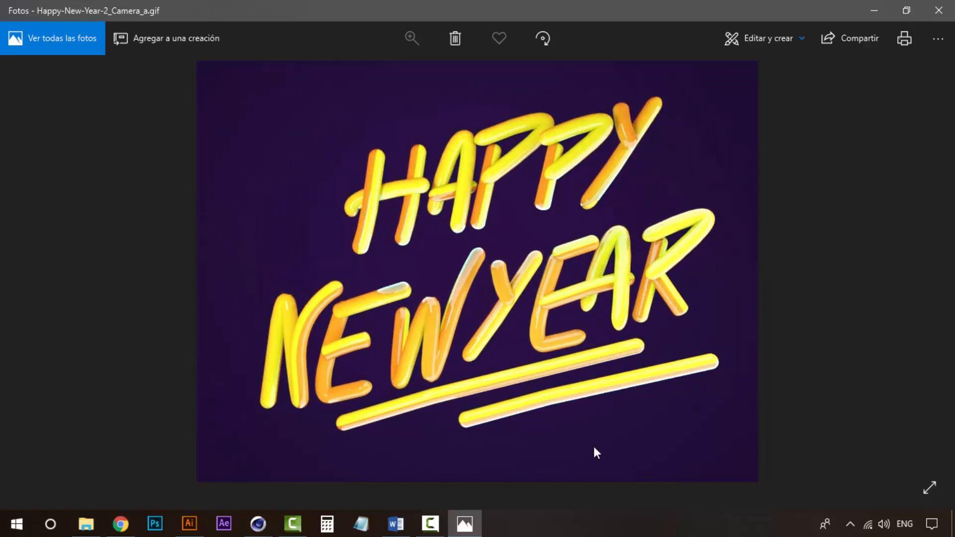
mouse_move(254, 531)
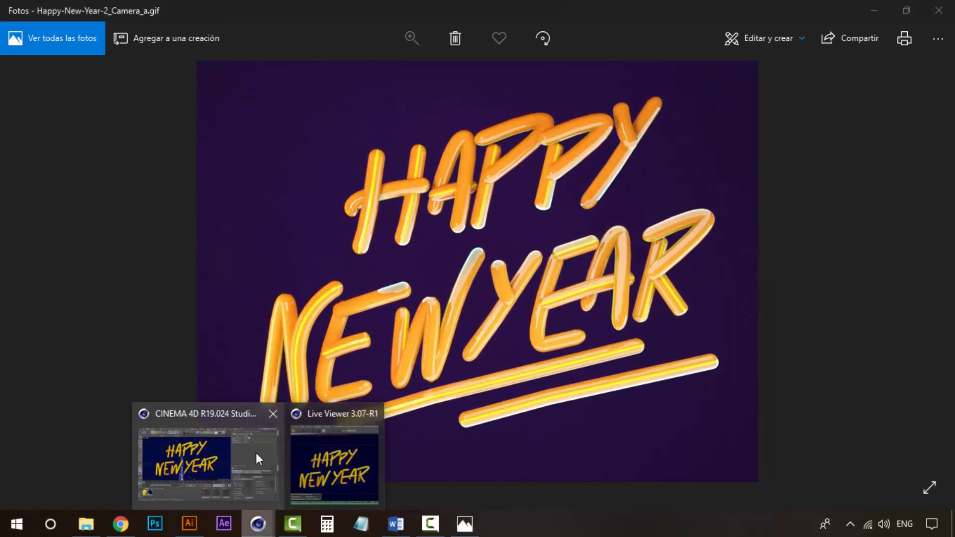
left_click(256, 453)
left_click_drag(841, 108, 559, 94)
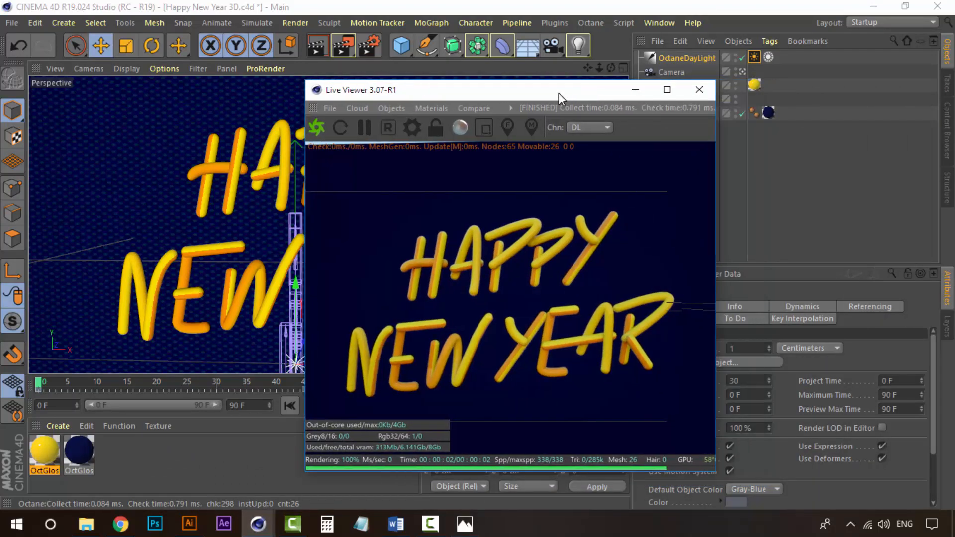
left_click_drag(487, 91, 538, 113)
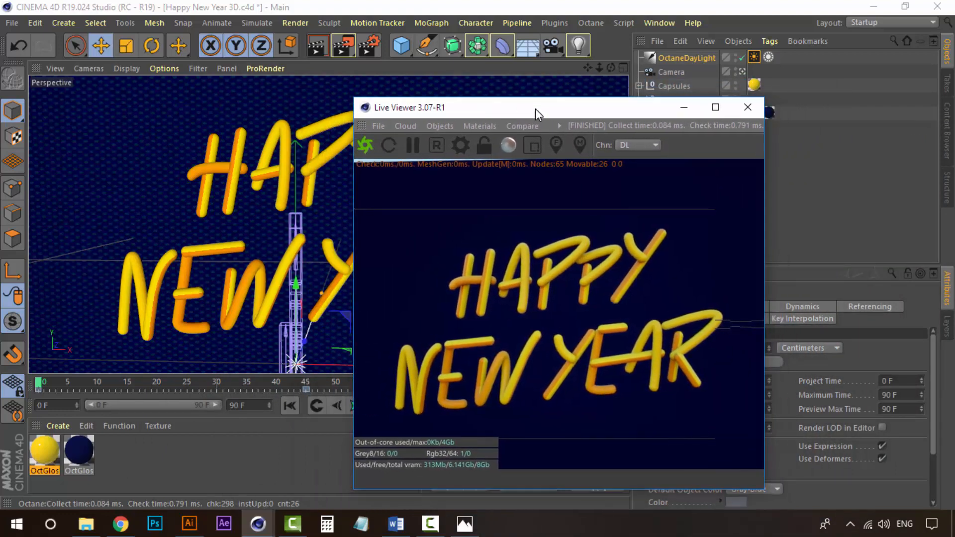